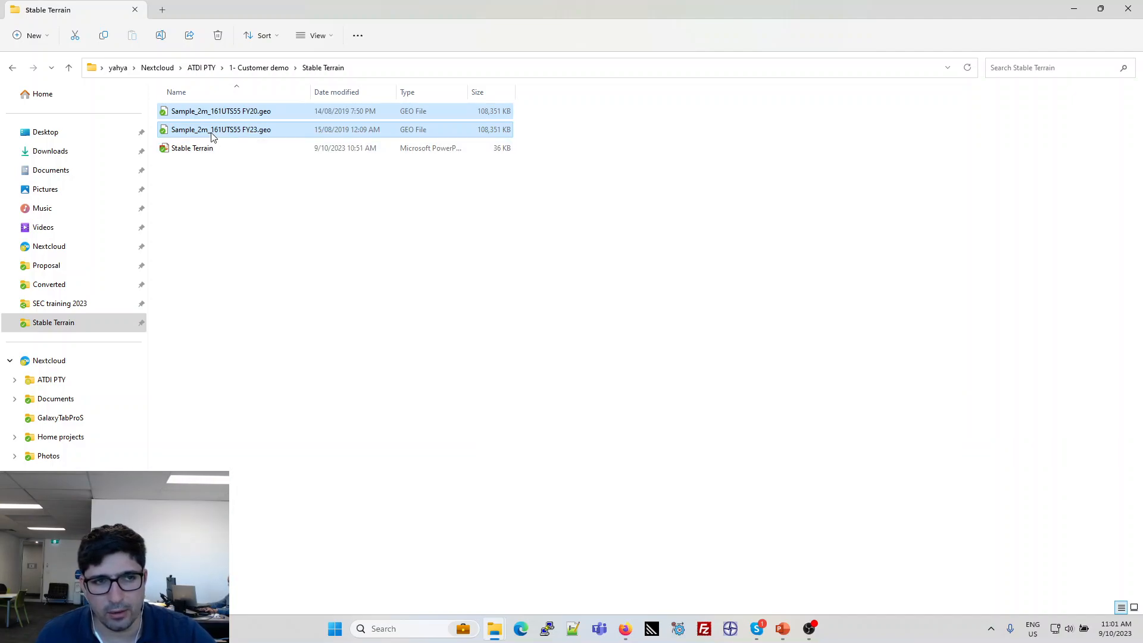
left_click(269, 129)
left_click(268, 112)
left_click(267, 131)
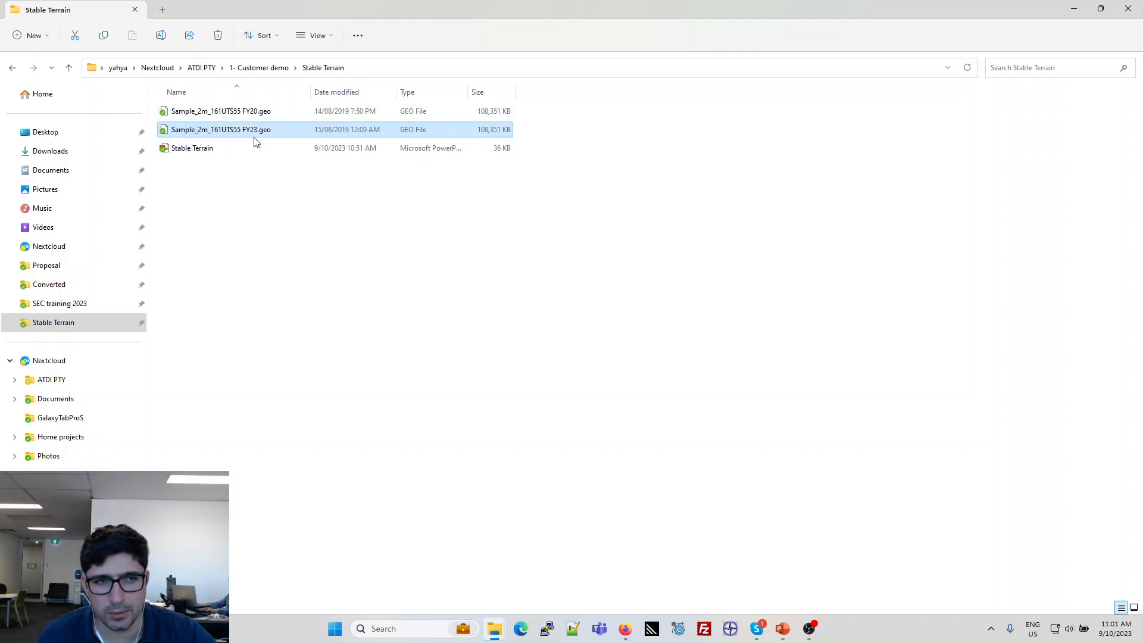
left_click(407, 69)
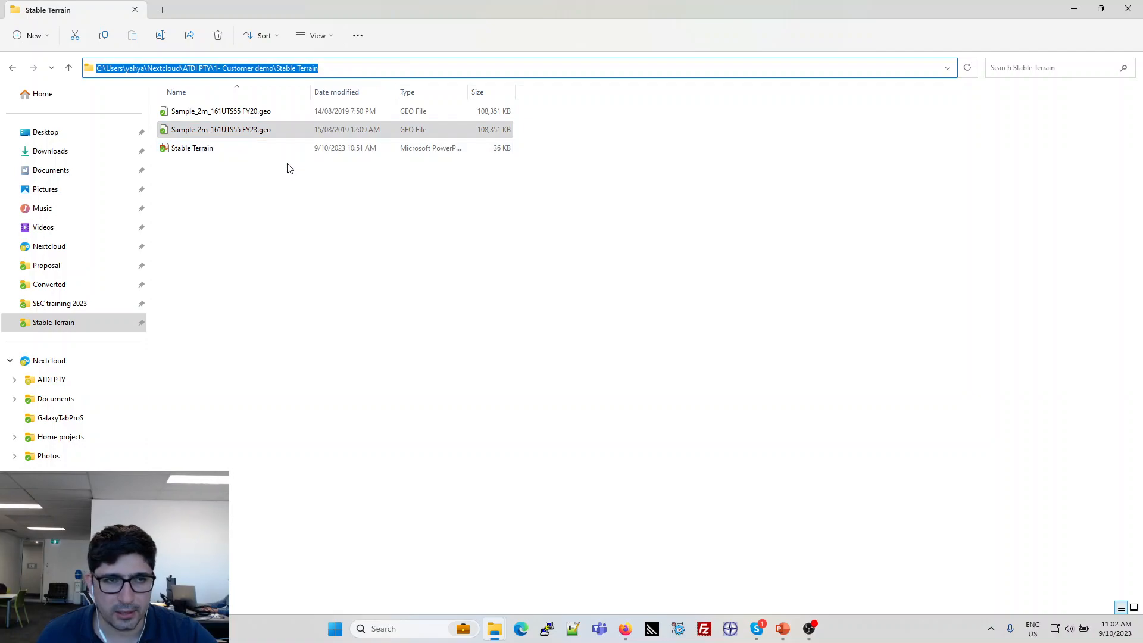
- Duplicate the terrain file Sample_2m_161UTS55 FY20.geo within the Stable Terrain folder
left_click(256, 116)
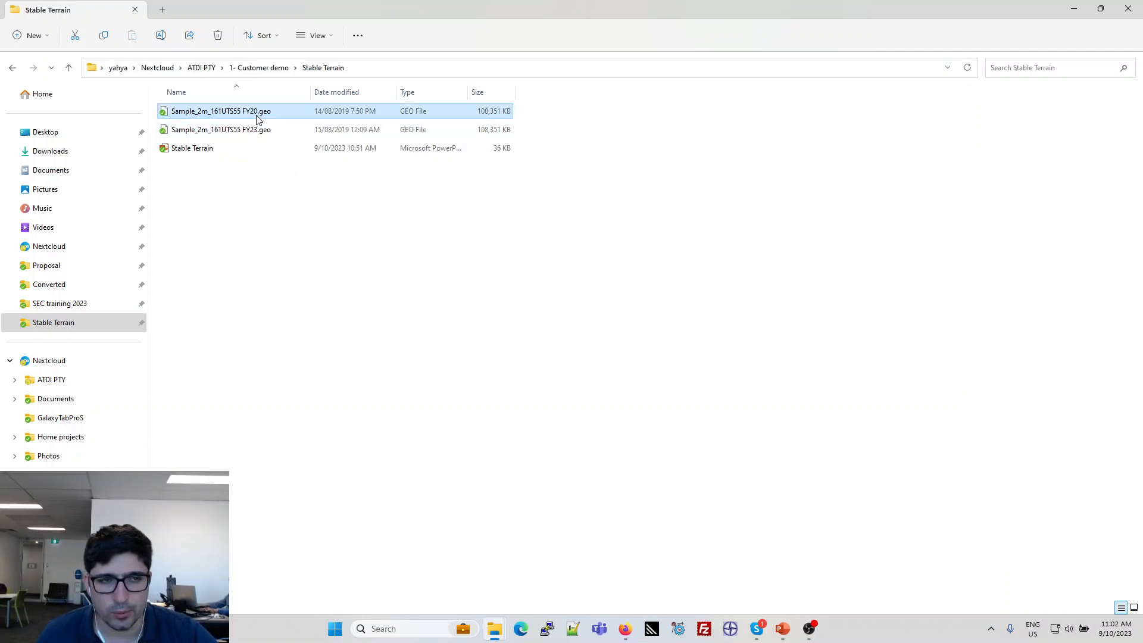
key("ctrl+c")
key("ctrl+v")
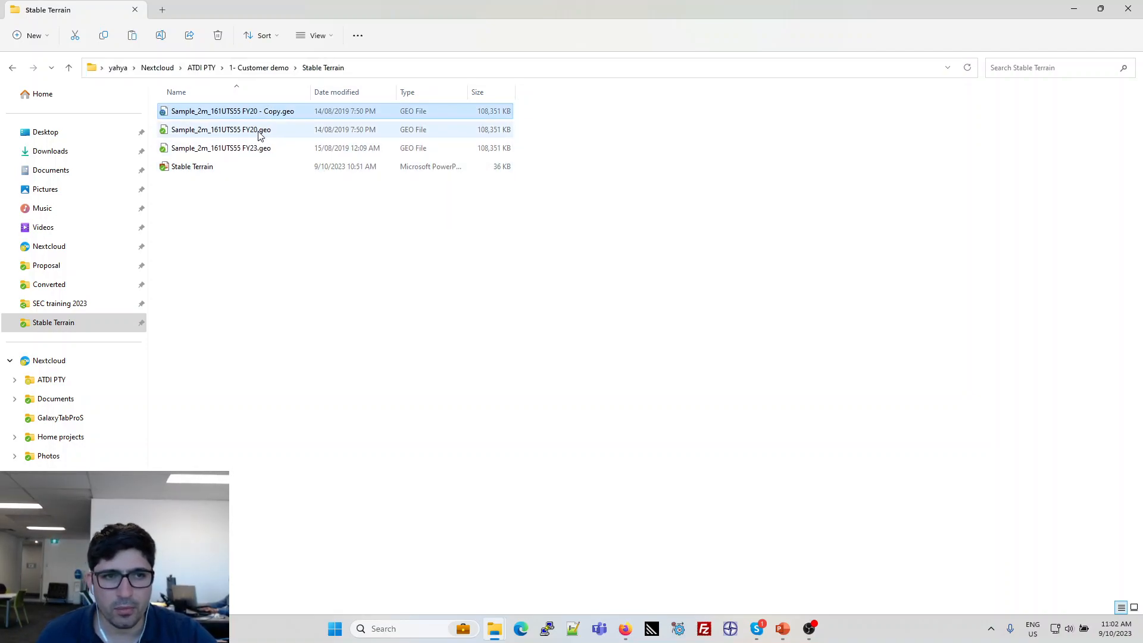
- Rename the duplicated FY20 terrain file to Delta_2m_161UTS55 FY20.geo
left_click(199, 114)
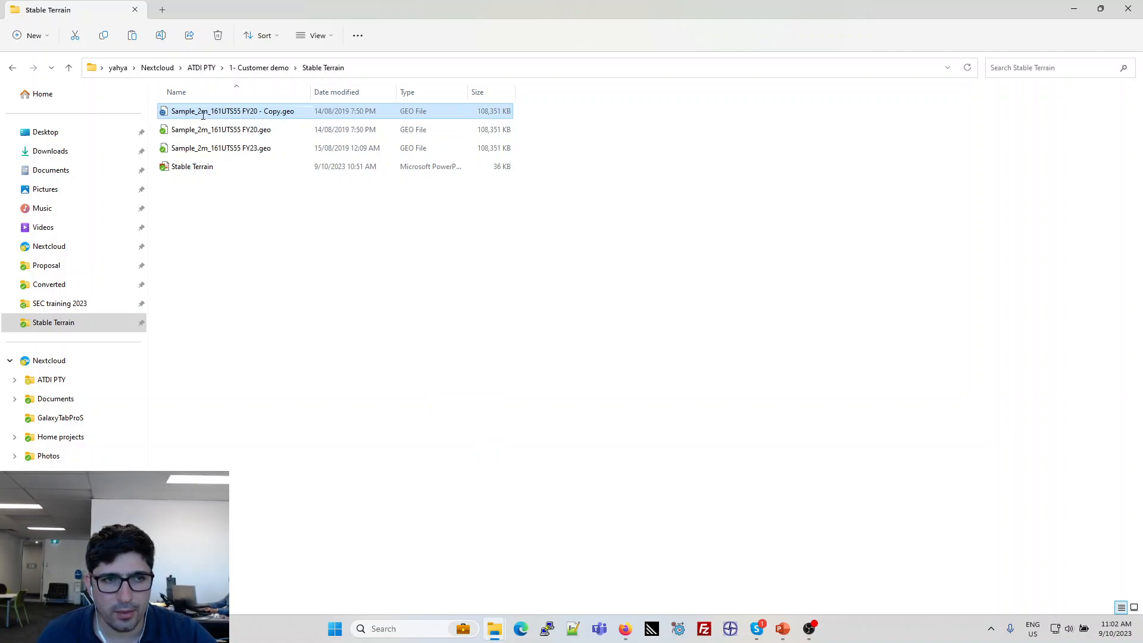
left_click(197, 114)
key("BackSpace")
key("BackSpace")
key("BackSpace")
key("BackSpace")
key("BackSpace")
key("BackSpace")
type("Delta_2m_161UTS55 FY20 - Copy.geo")
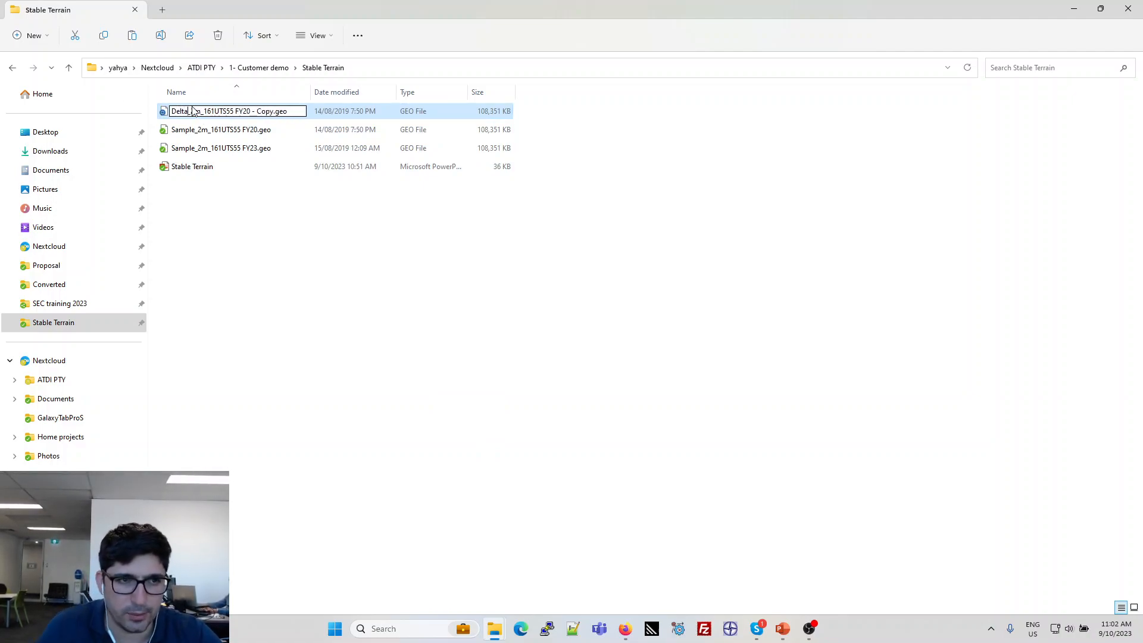
left_click(274, 113)
key("BackSpace")
key("BackSpace")
key("BackSpace")
key("BackSpace")
key("BackSpace")
key("BackSpace")
key("BackSpace")
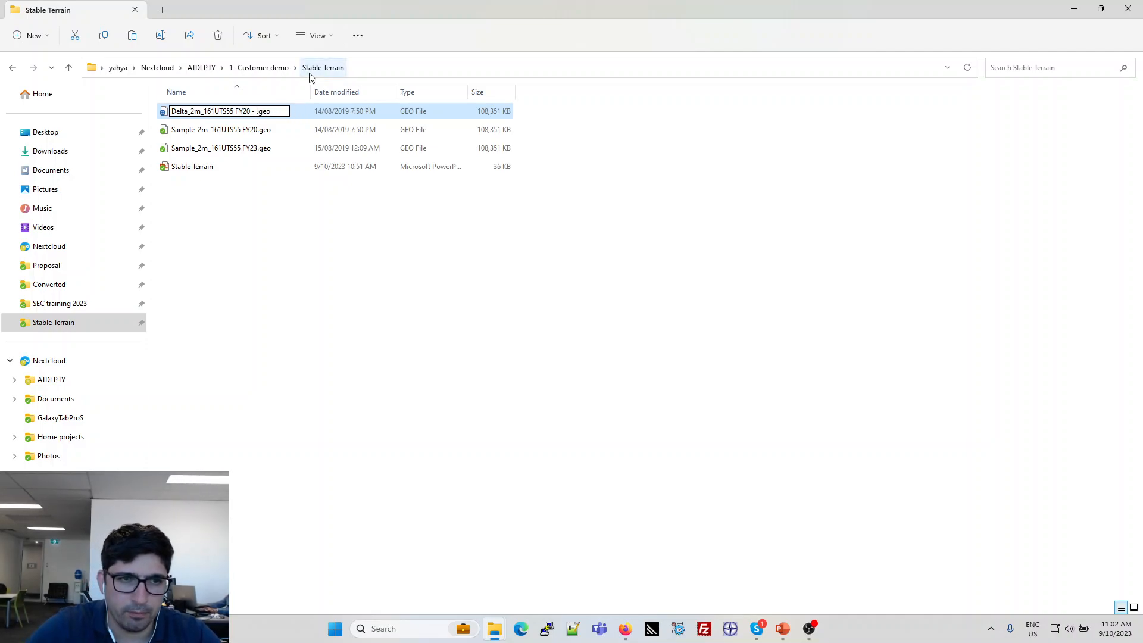
key("BackSpace")
left_click(332, 217)
left_click(204, 114)
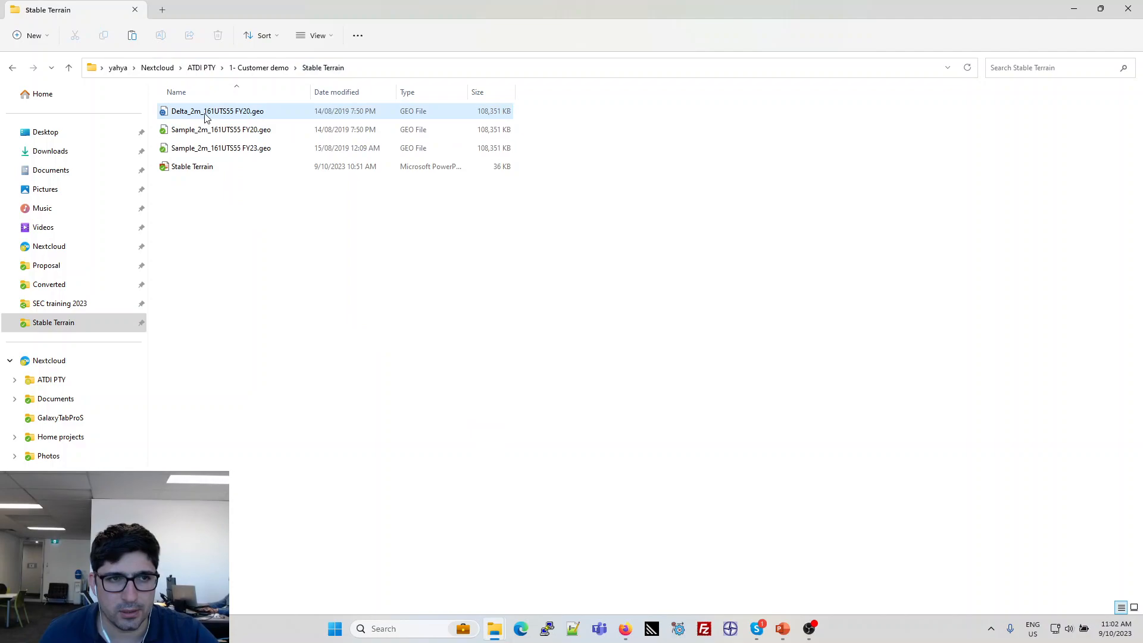
left_click(386, 69)
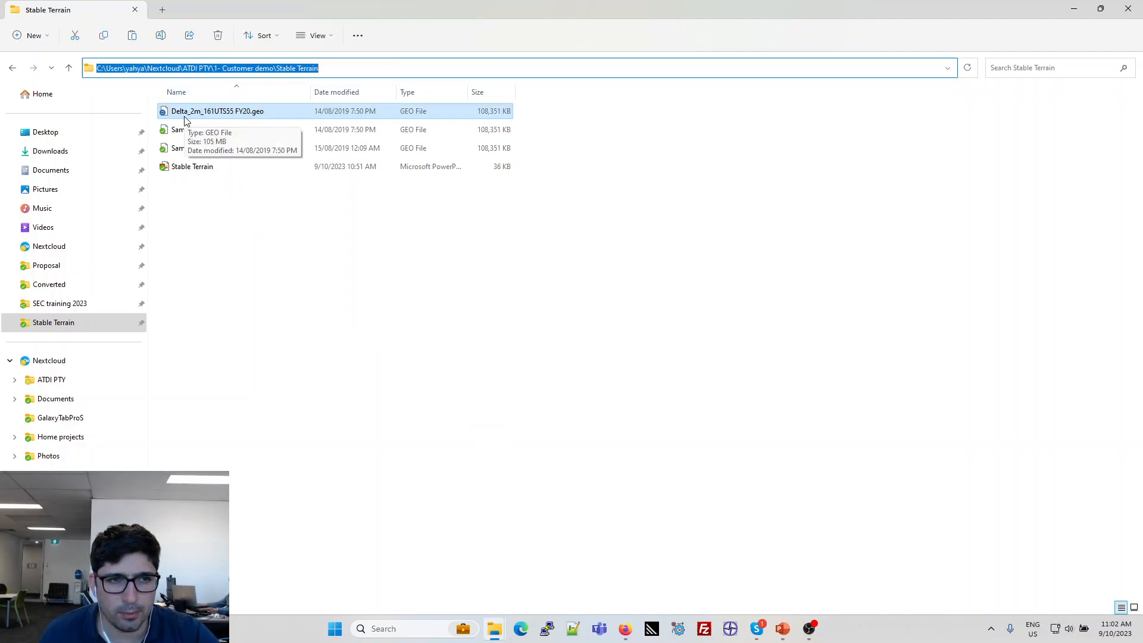
left_click(202, 150, "ctrl")
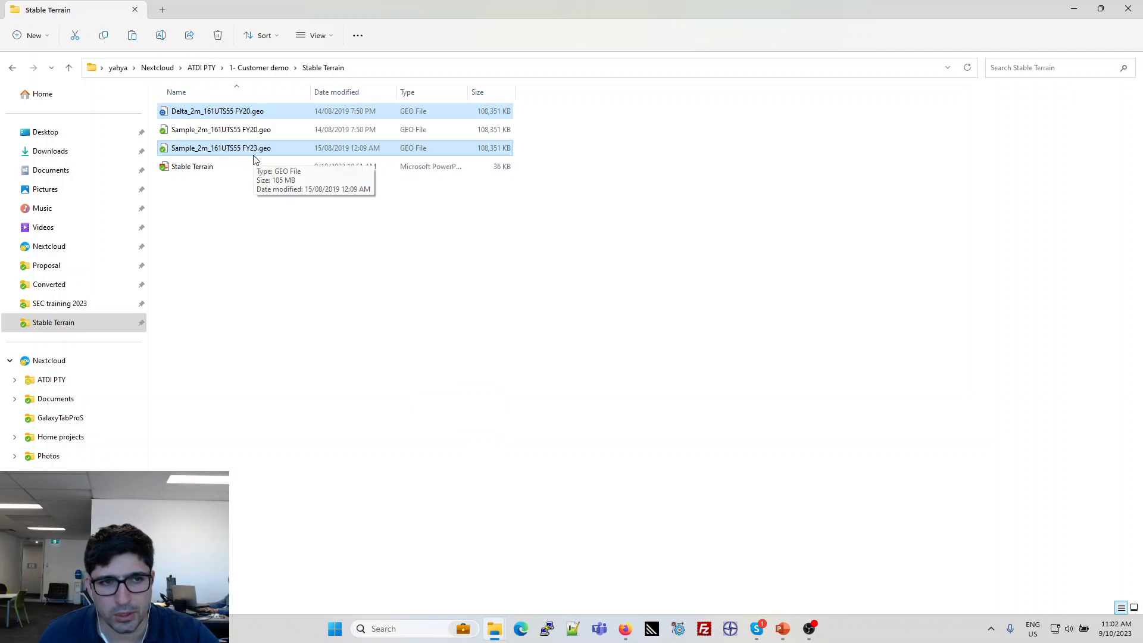
left_click(401, 70)
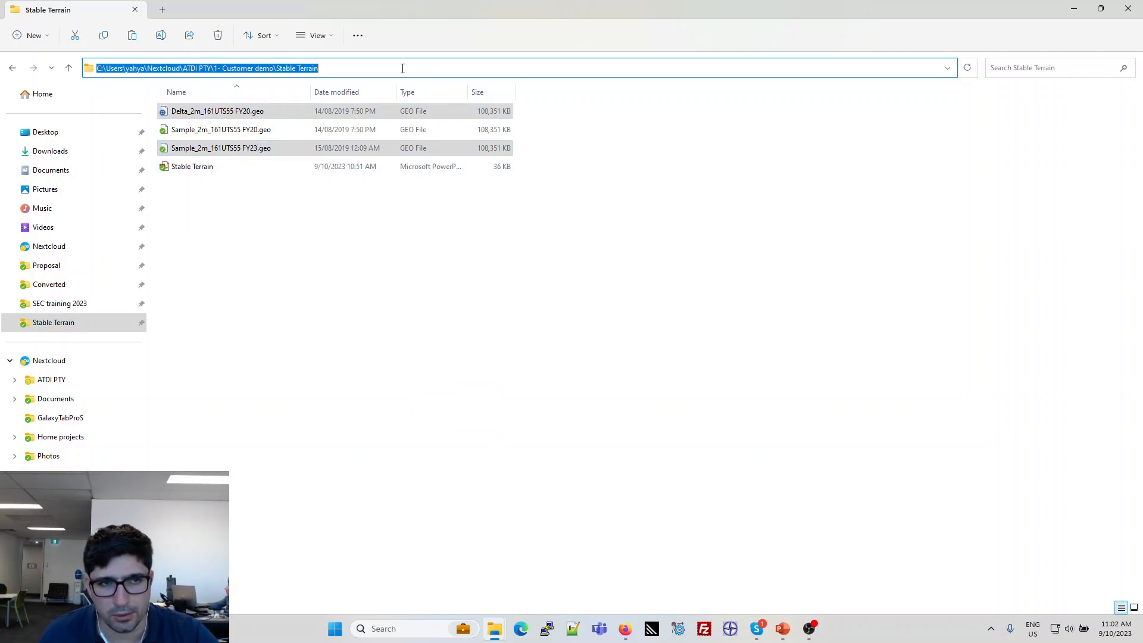
- Switch to ICS Map Server, ignore the missing Atlas vector files download, and place its window beside the file list
left_click(731, 628)
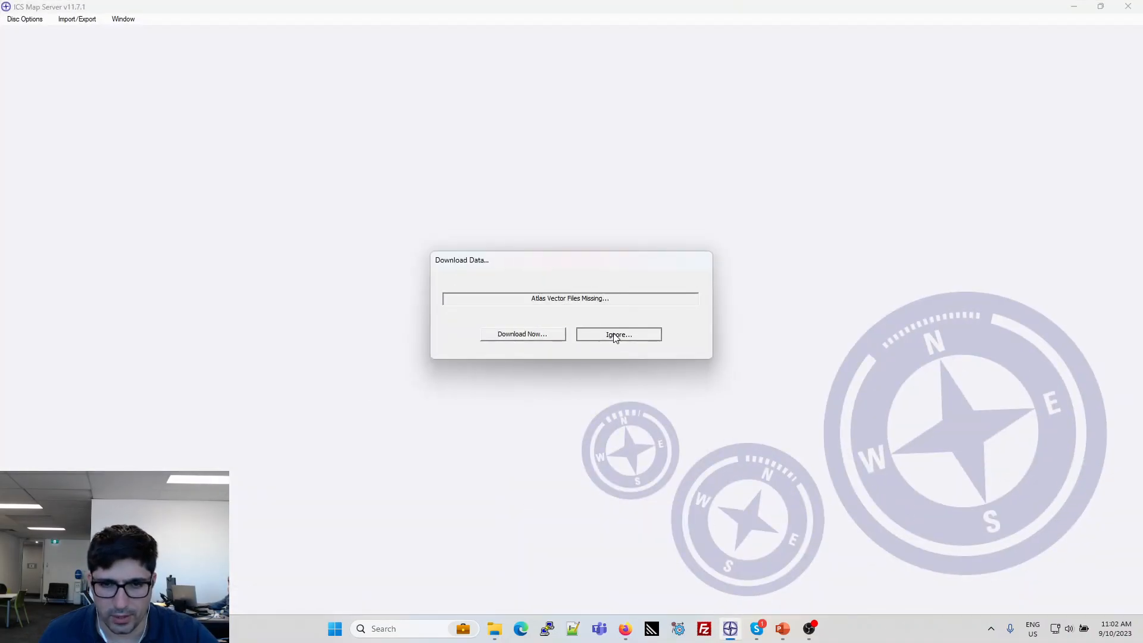
left_click(616, 335)
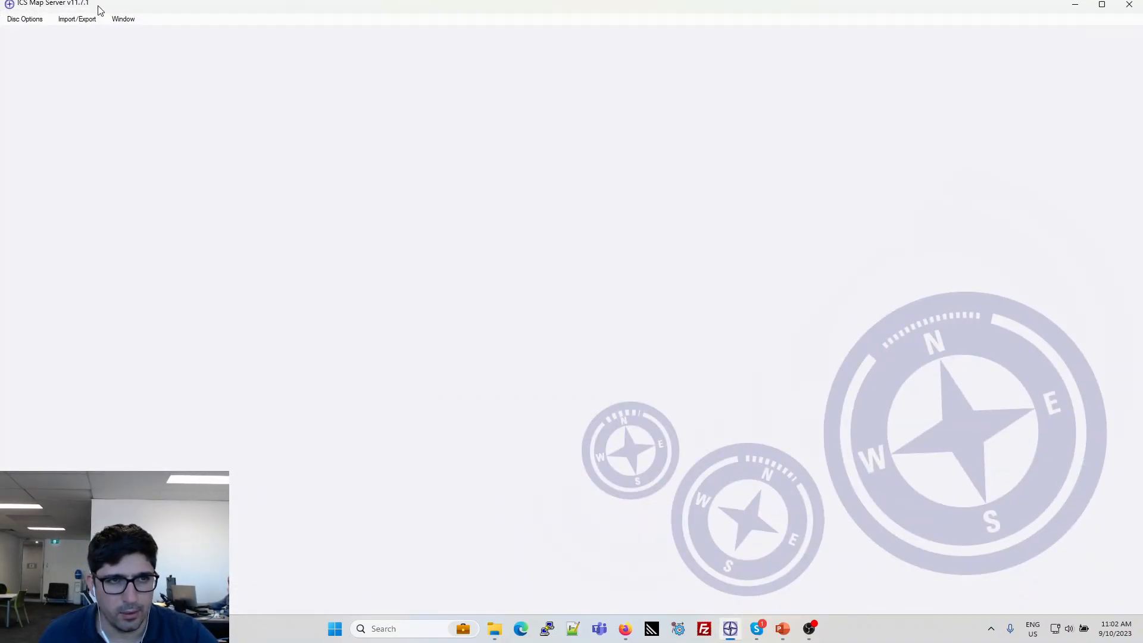
left_click_drag(99, 9, 238, 154)
left_click_drag(340, 146, 470, 122)
- Start inserting files and set Delta_2m_161UTS55 FY20.geo as the destination file
left_click(300, 130)
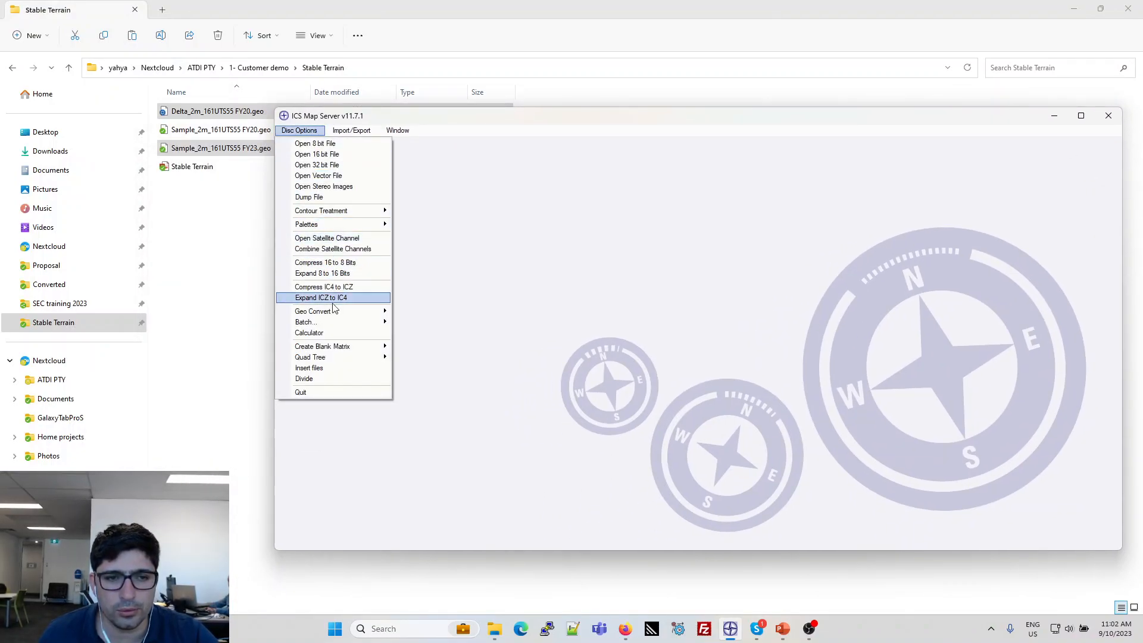
left_click(338, 368)
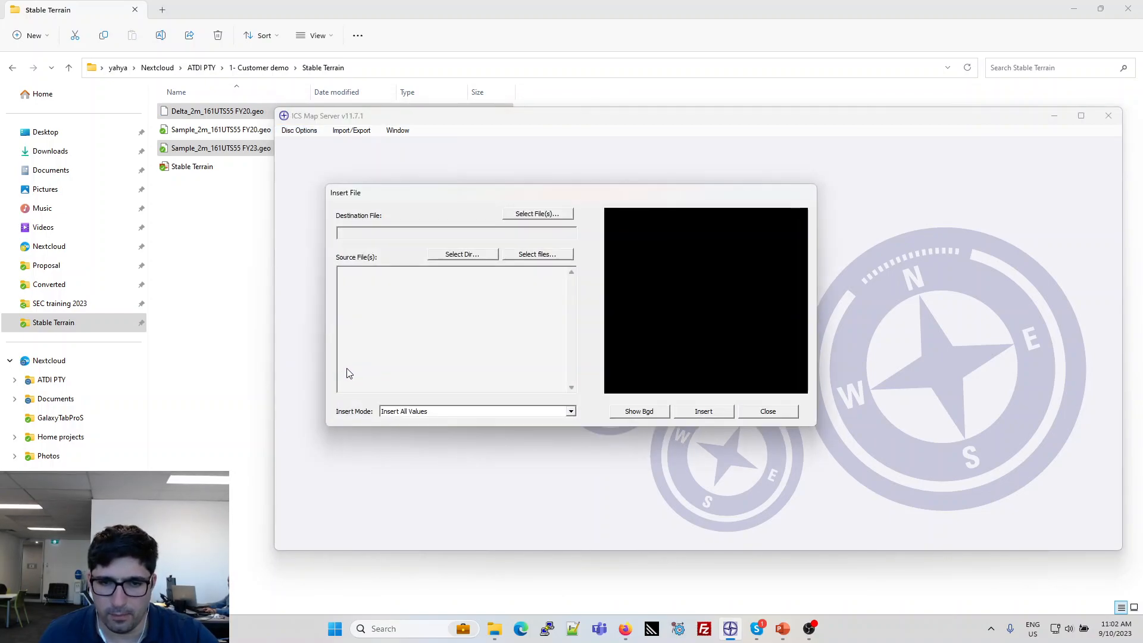
left_click(548, 215)
left_click(459, 304)
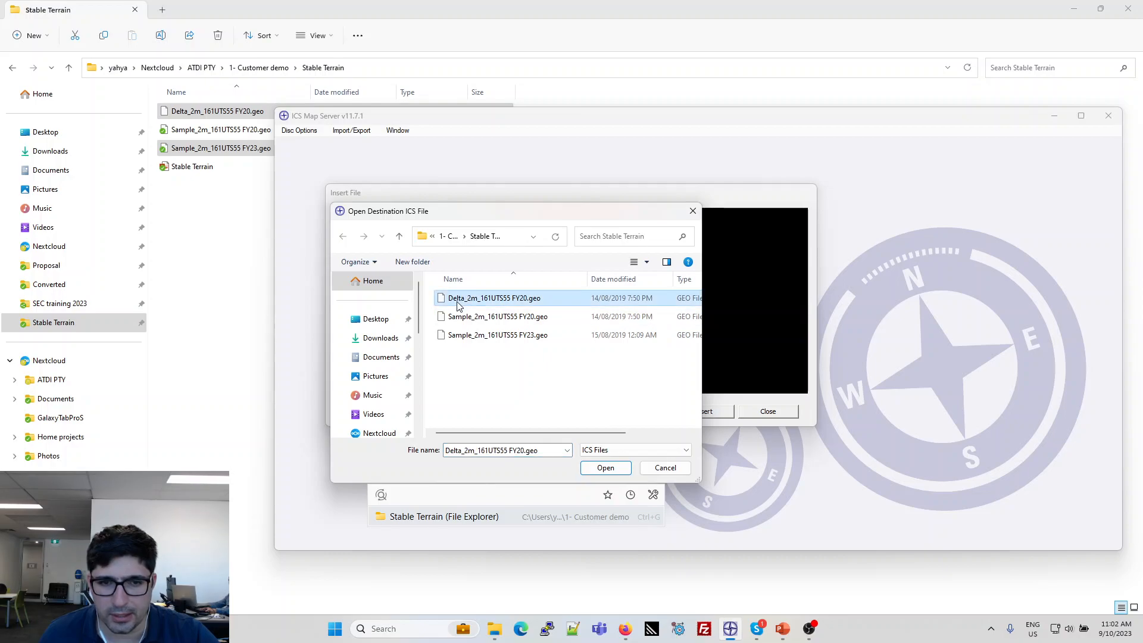
double_click(485, 300)
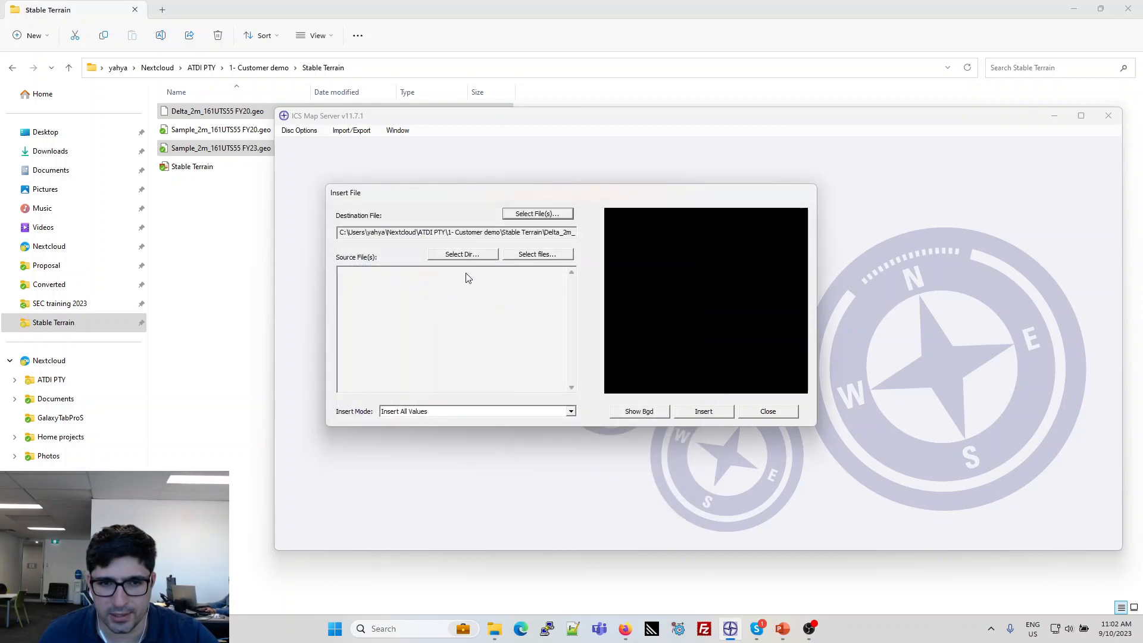
- Add Sample_2m_161UTS55 FY23.geo as the source file for the insertion
left_click(533, 255)
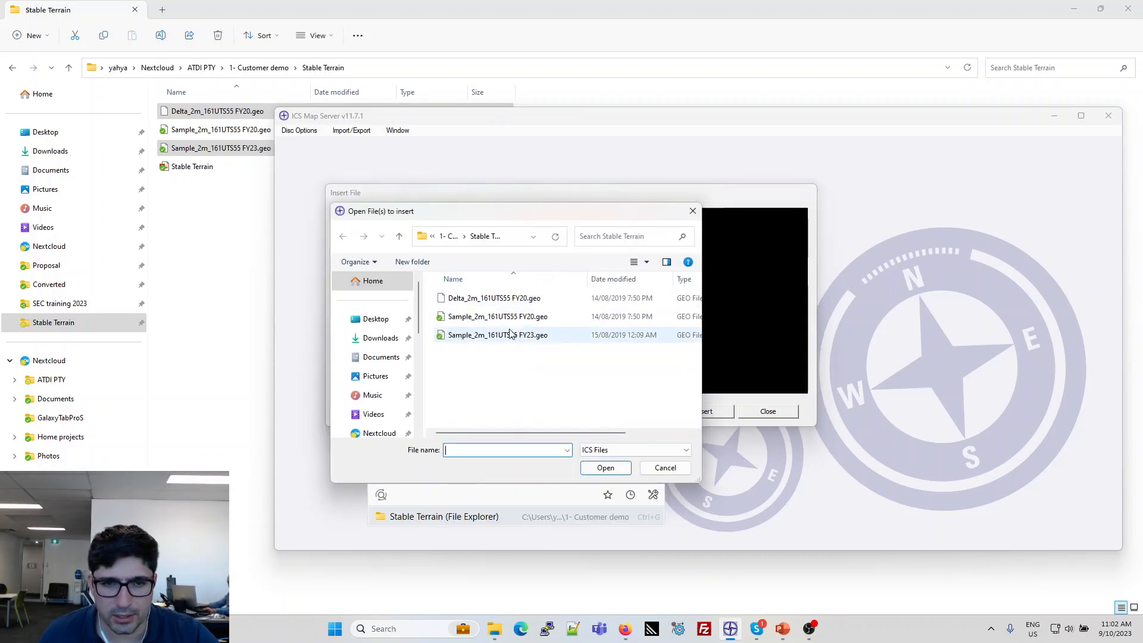
left_click(536, 340)
double_click(536, 336)
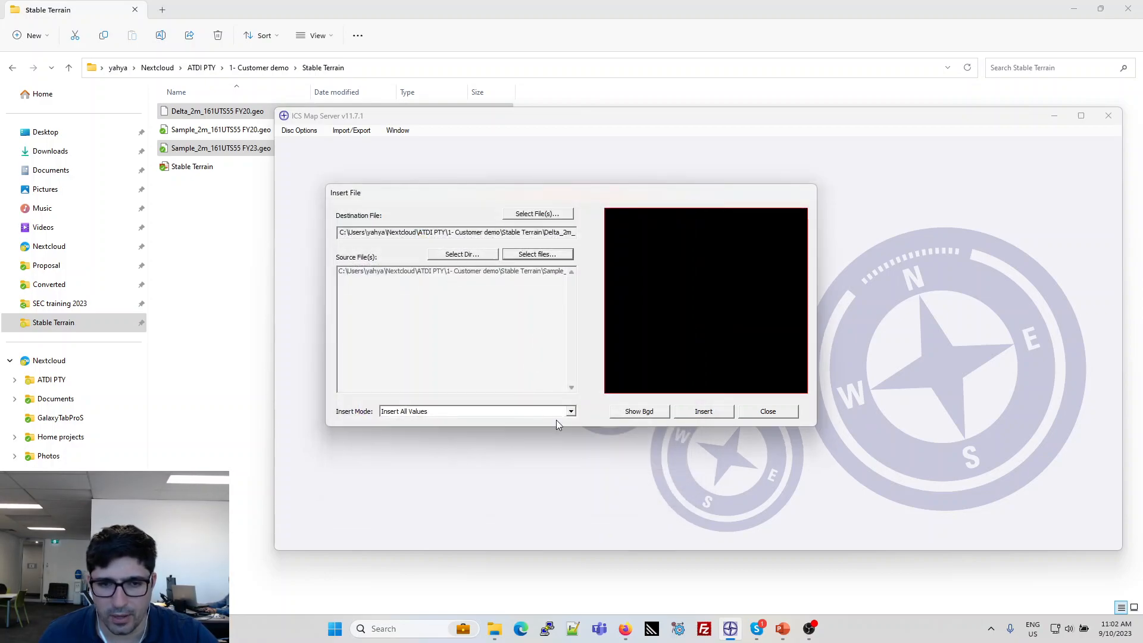
- Run the insertion in Subtract Values from Destination mode and close the Insert File dialog
left_click(420, 418)
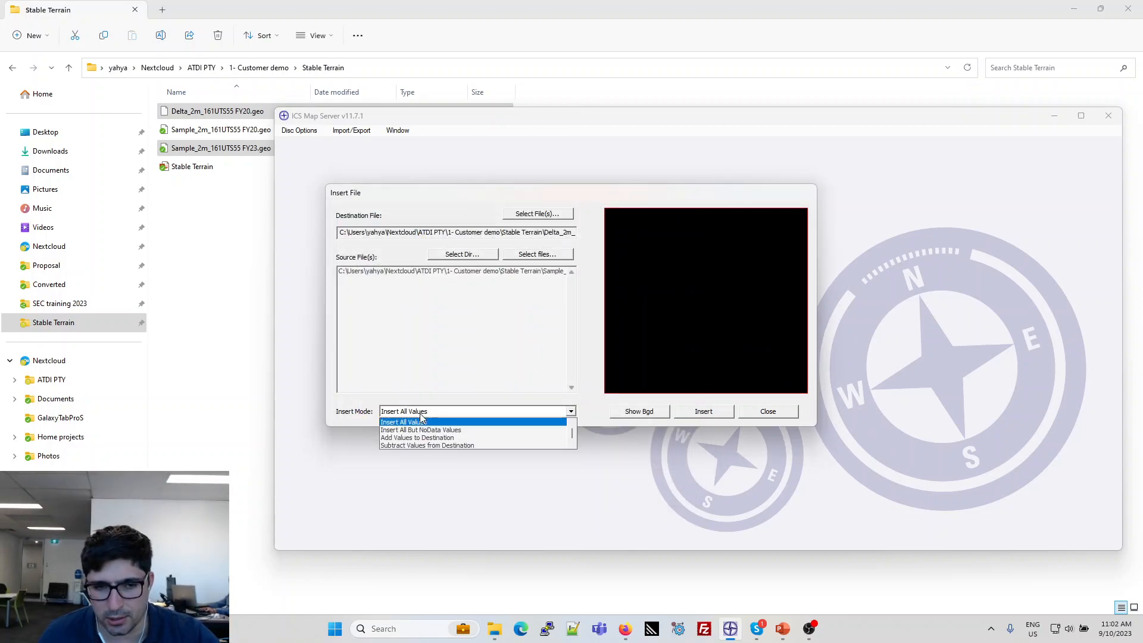
left_click(449, 445)
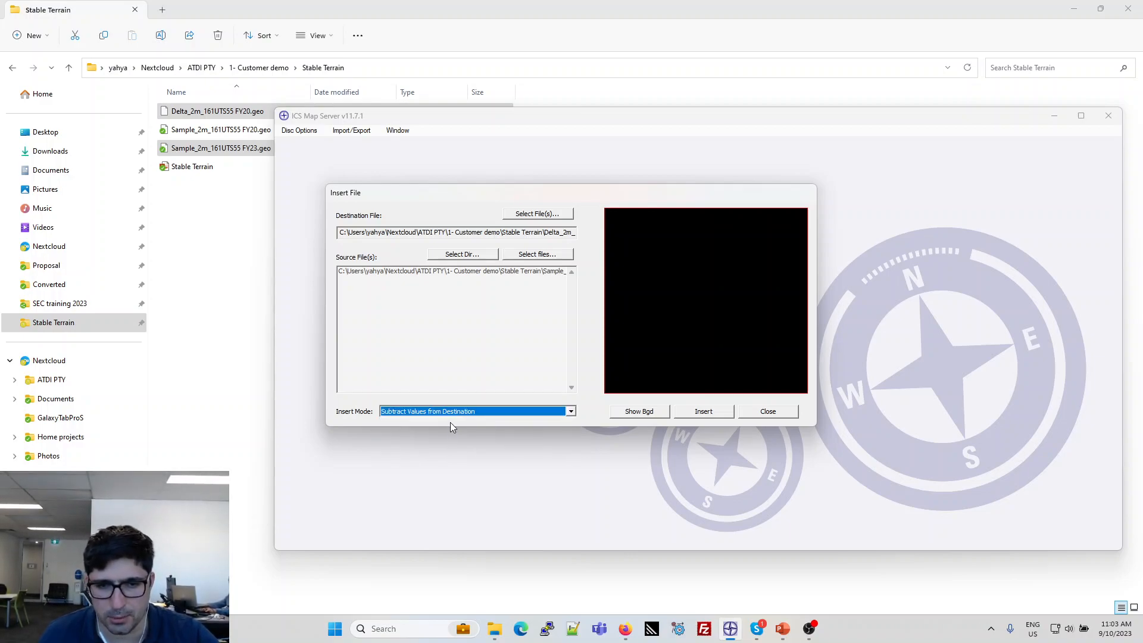
left_click(706, 415)
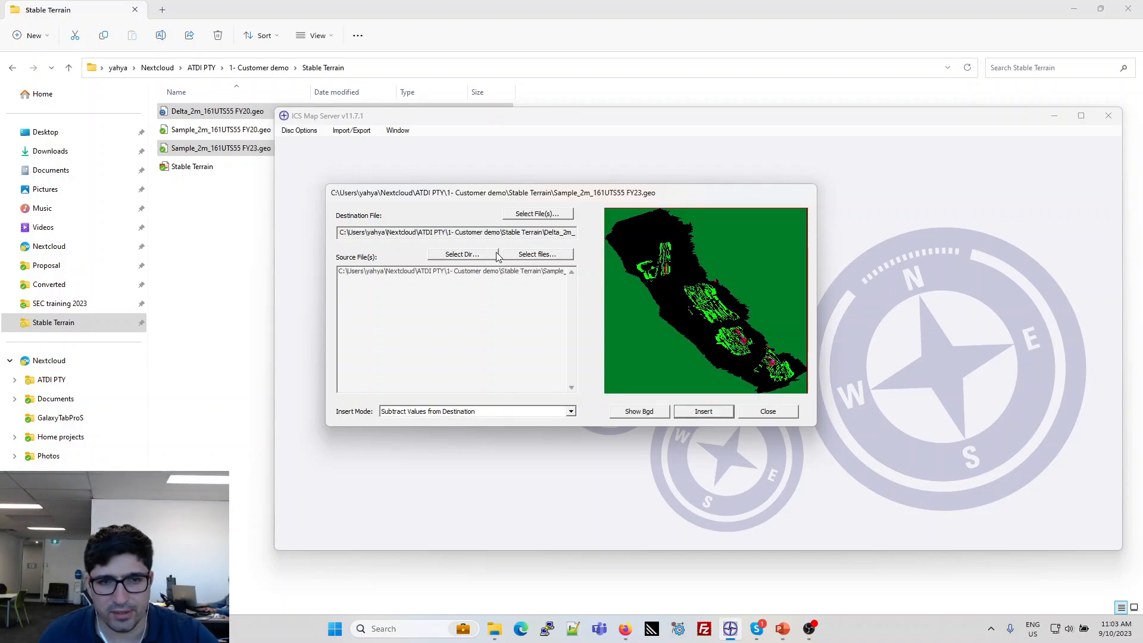
left_click(768, 412)
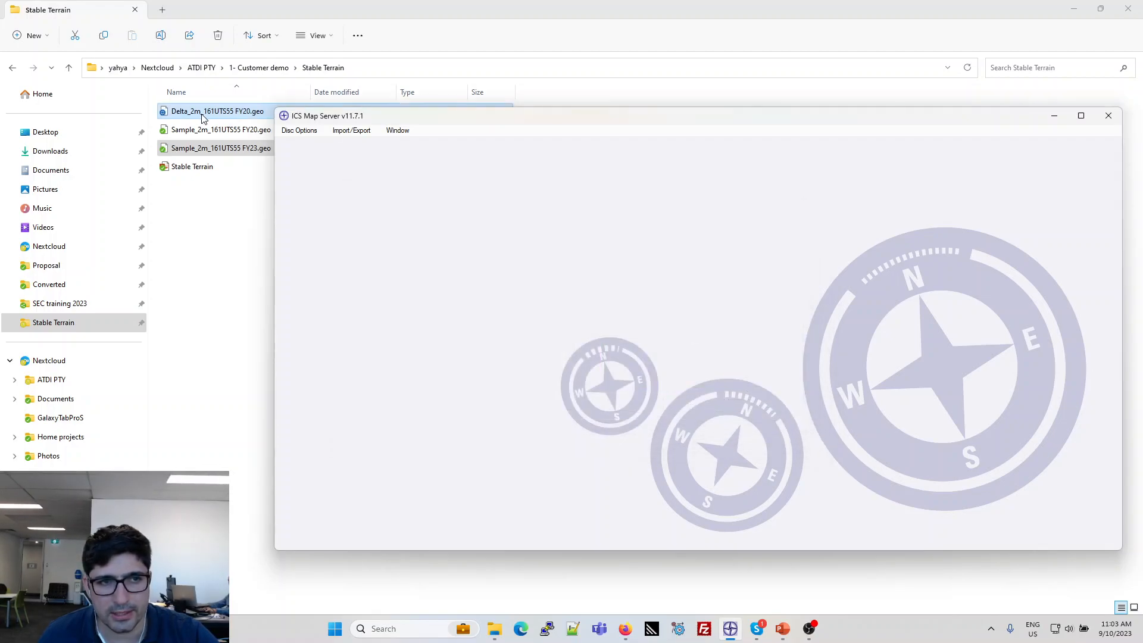
- Move the ICS Map Server window aside to check the Delta file's modification date in the folder
left_click(420, 68)
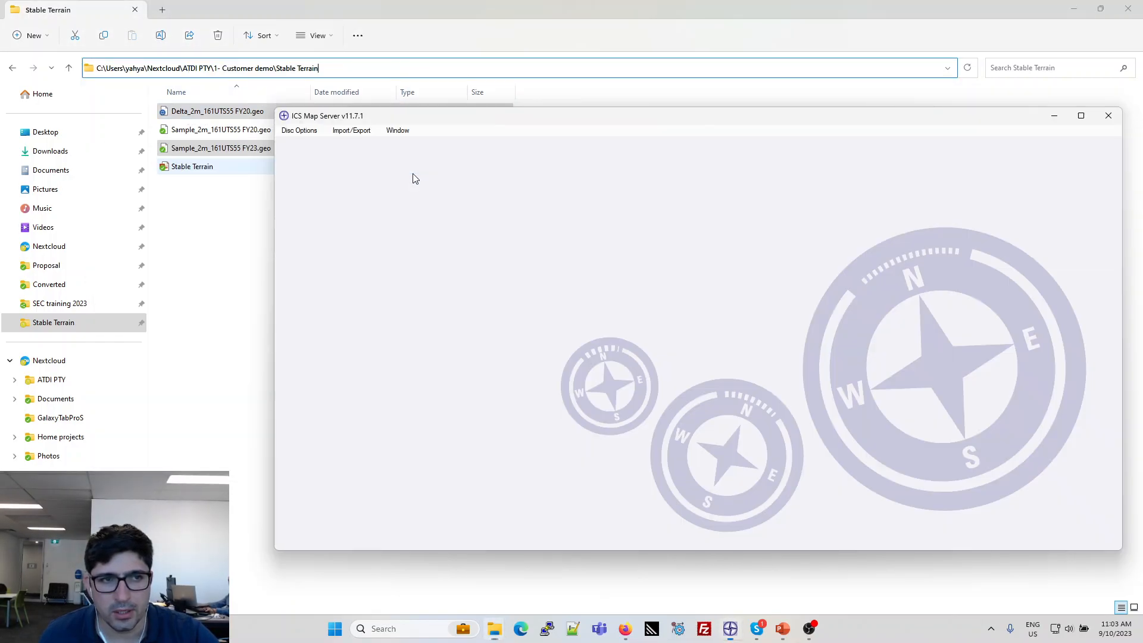
left_click_drag(464, 116, 424, 147)
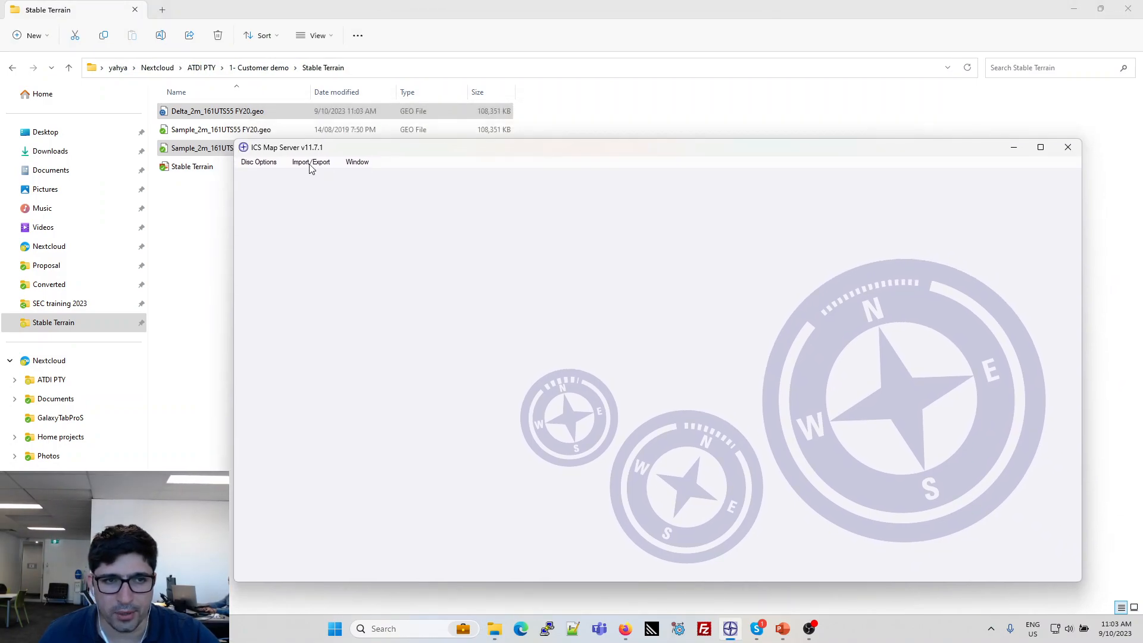
left_click(262, 166)
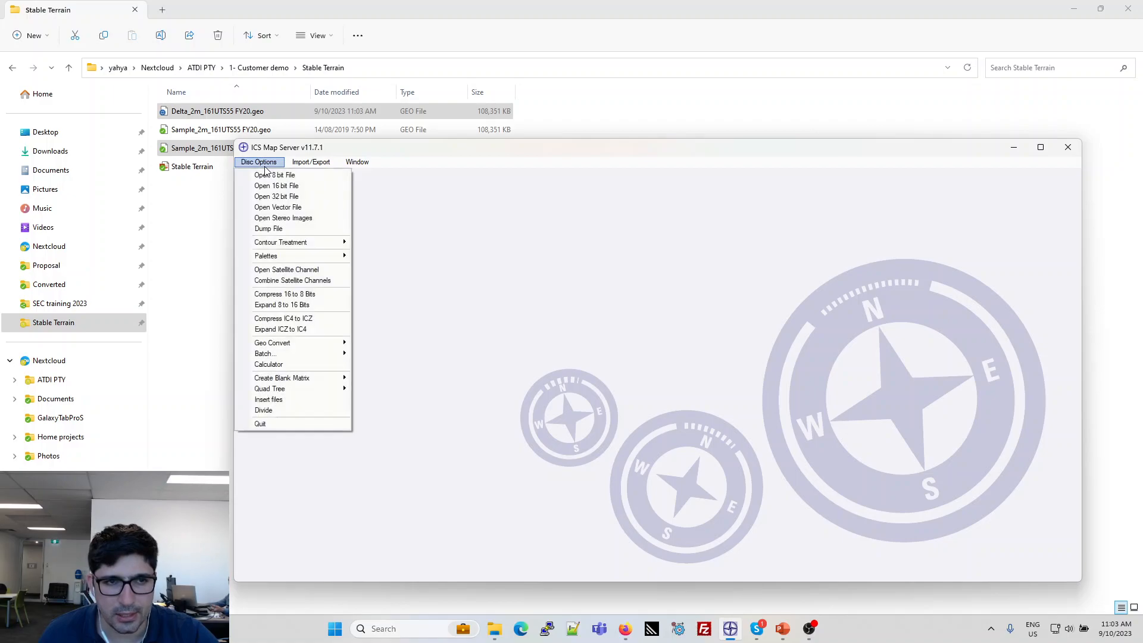
mouse_move(326, 241)
left_click(427, 255)
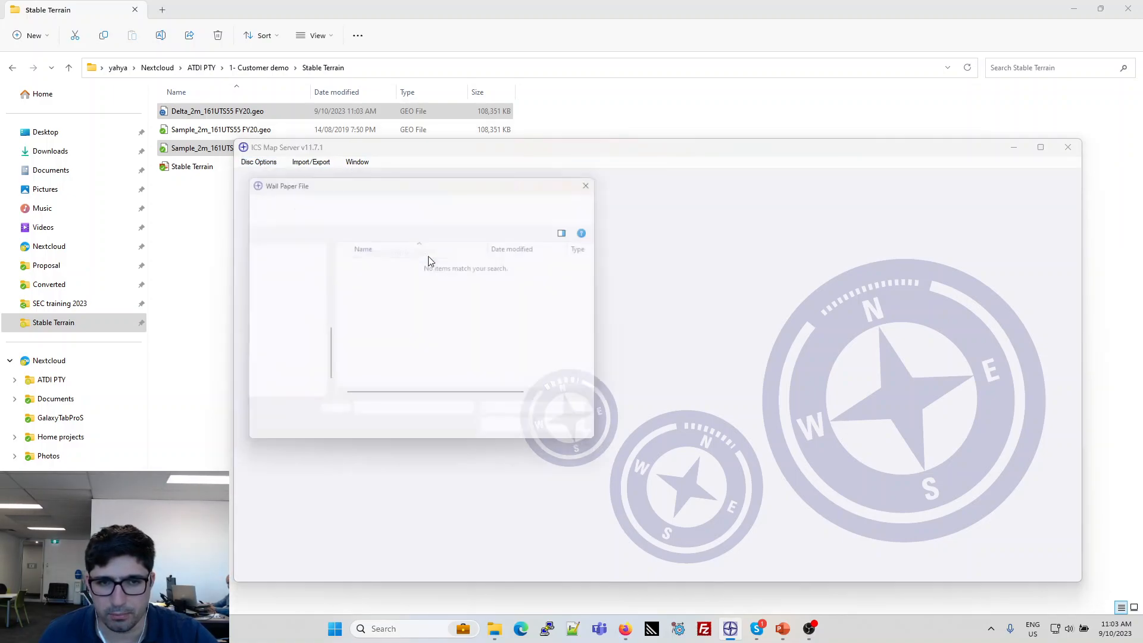
left_click(584, 439)
- Open Delta_2m_161UTS55 FY20.geo as a 16-bit file, using the HTZ Files (*.geo) file type
left_click(431, 417)
key("ctrl+v")
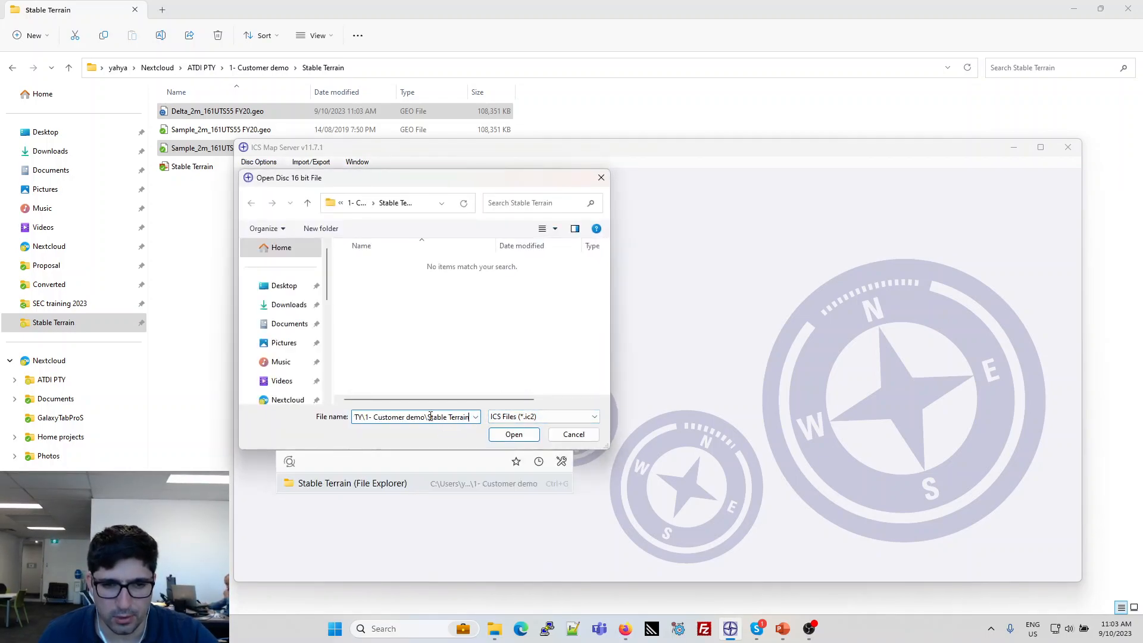
key("ctrl+a")
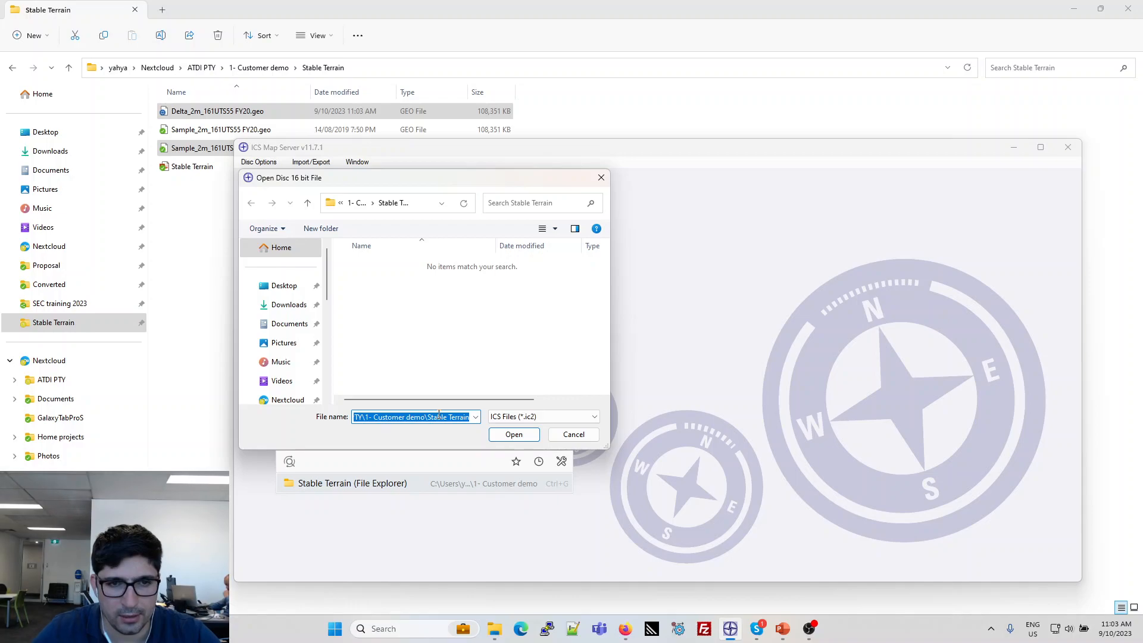
left_click(567, 417)
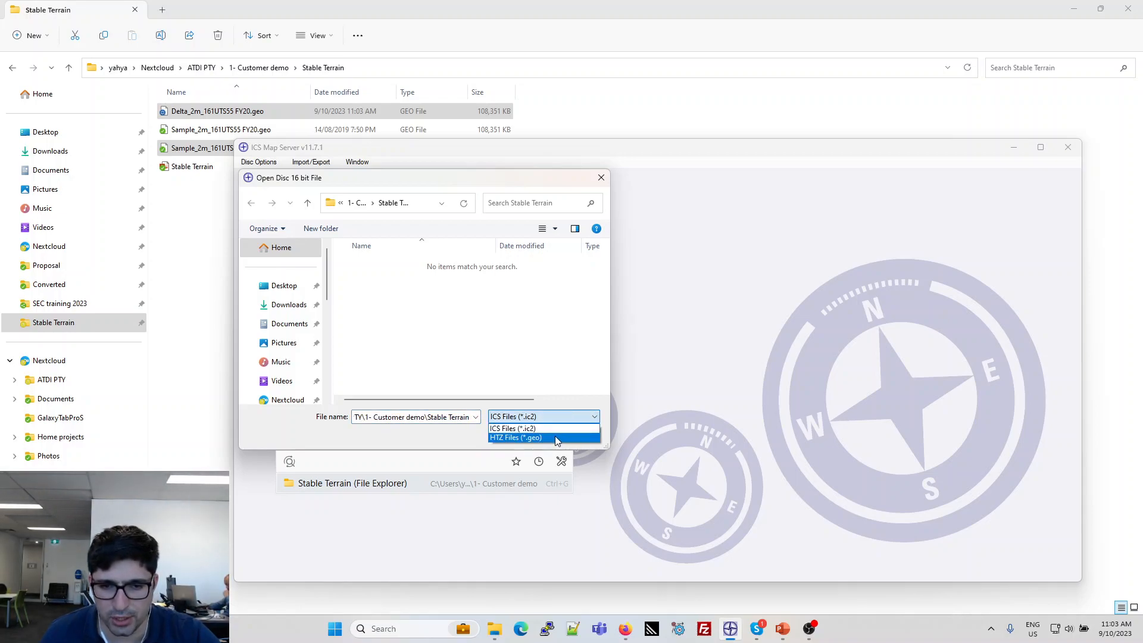
left_click(551, 437)
left_click(415, 268)
double_click(410, 267)
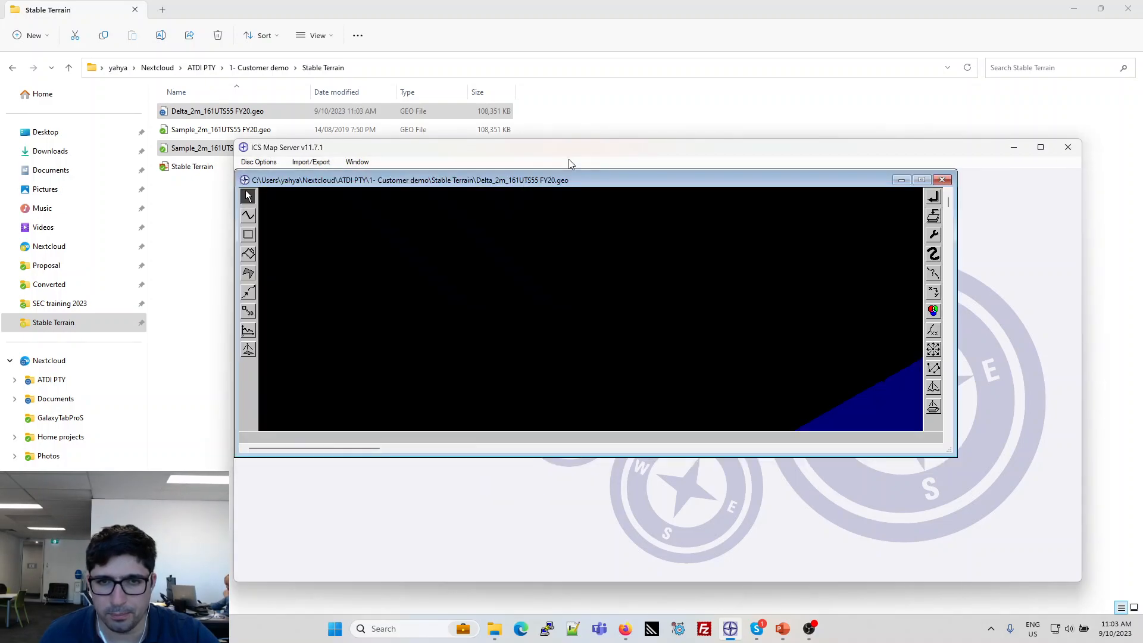
- Maximize the application and the Delta map, and examine the subtraction result up close around the central green strip
double_click(698, 147)
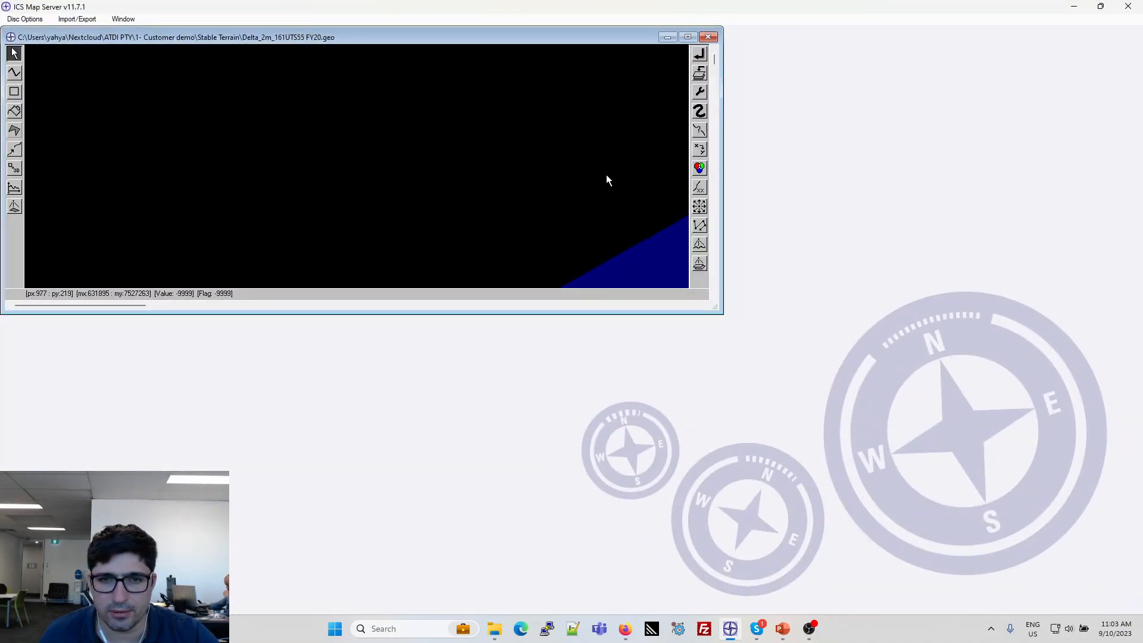
left_click(695, 35)
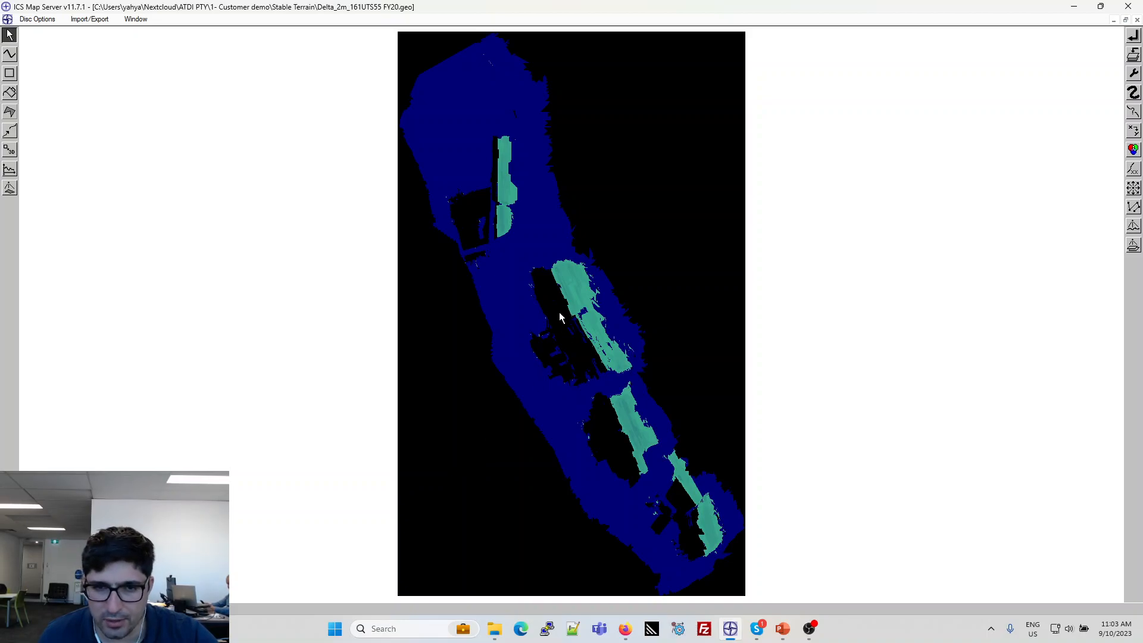
scroll(559, 312, "up", 5)
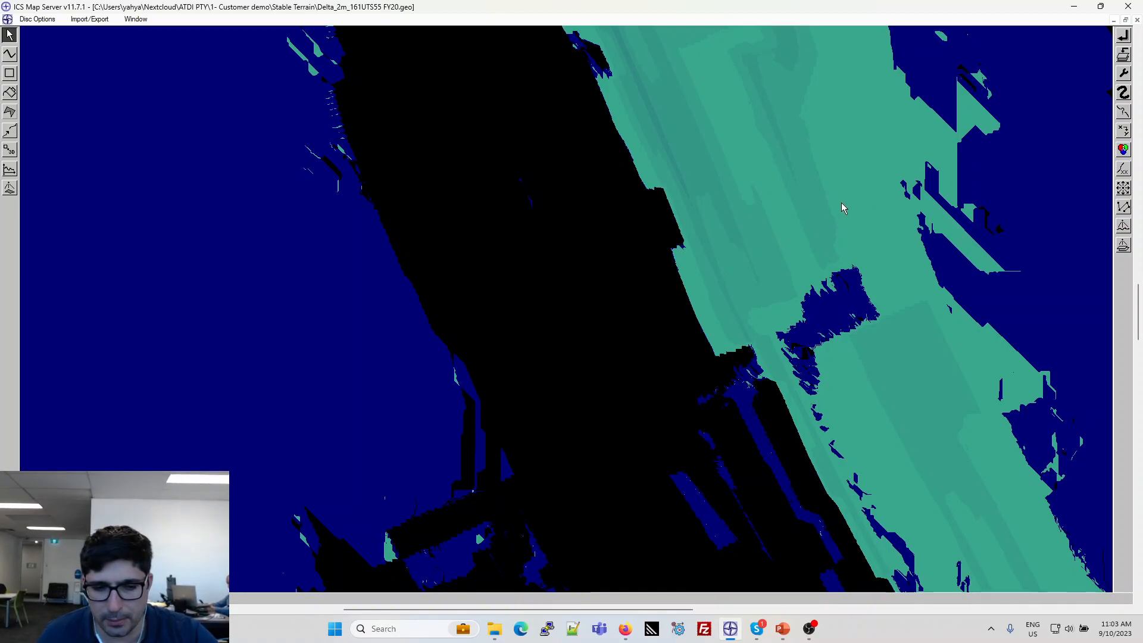
middle_click(698, 227)
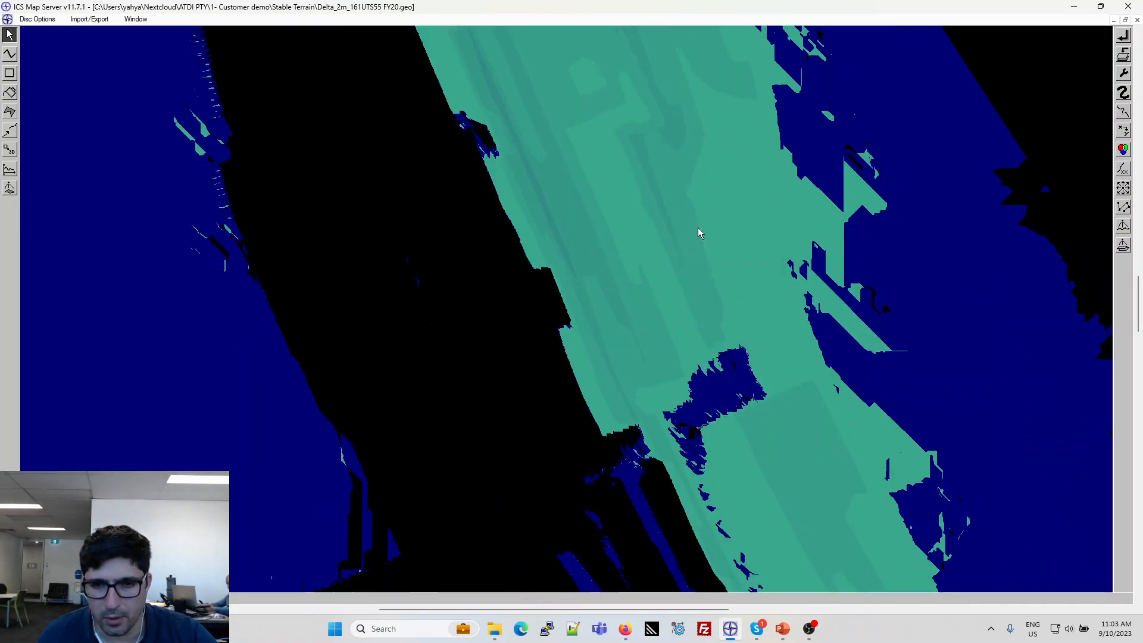
- Transform all values greater than 0 in the Delta map to 1 and inspect the result up close
middle_click(505, 327)
scroll(539, 332, "down", 3)
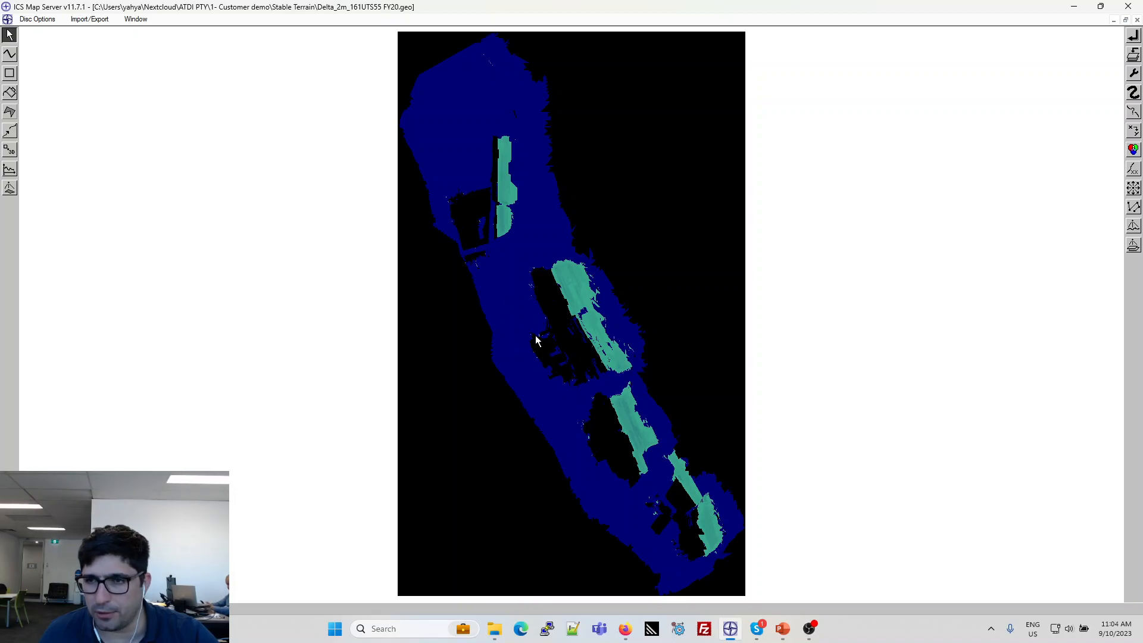
left_click(1134, 132)
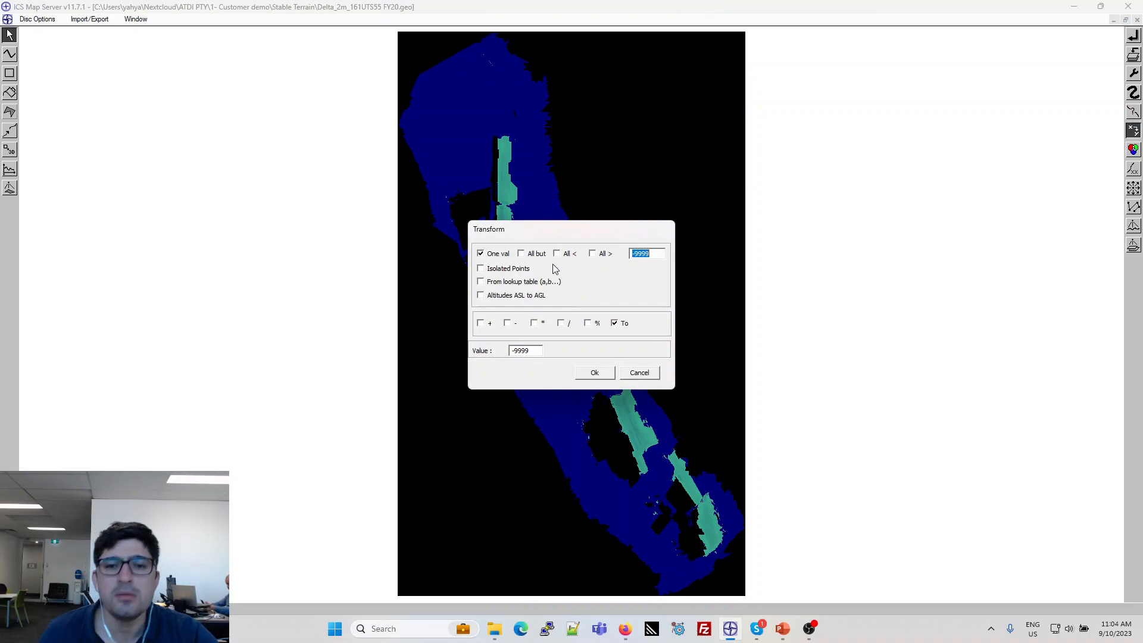
left_click(605, 254)
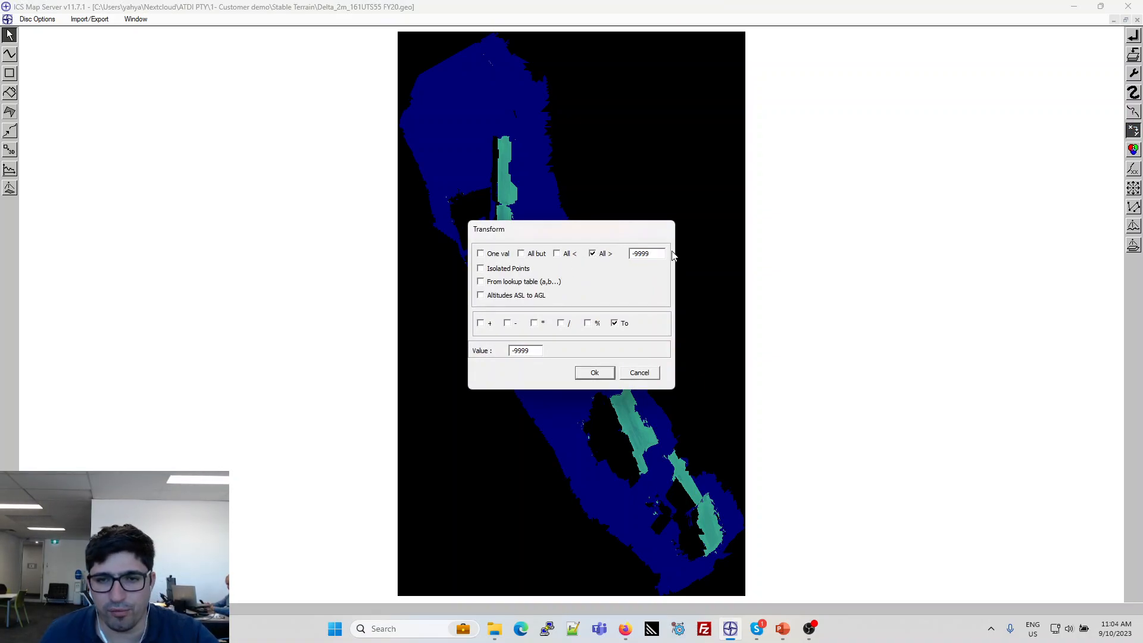
double_click(649, 254)
type("0")
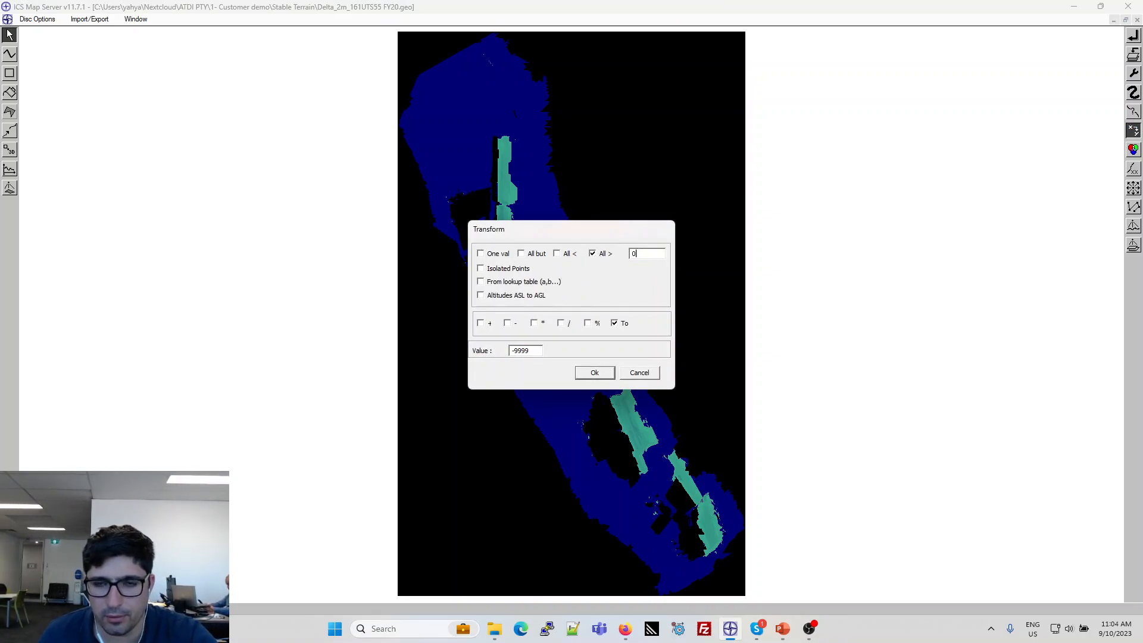
double_click(524, 350)
type("1")
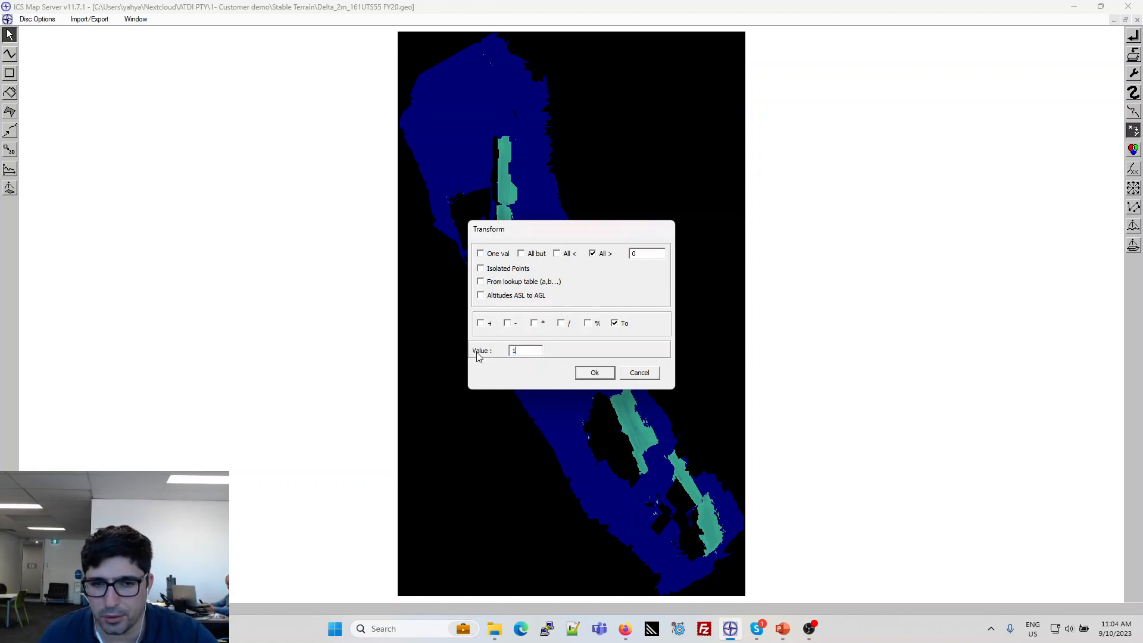
left_click(595, 373)
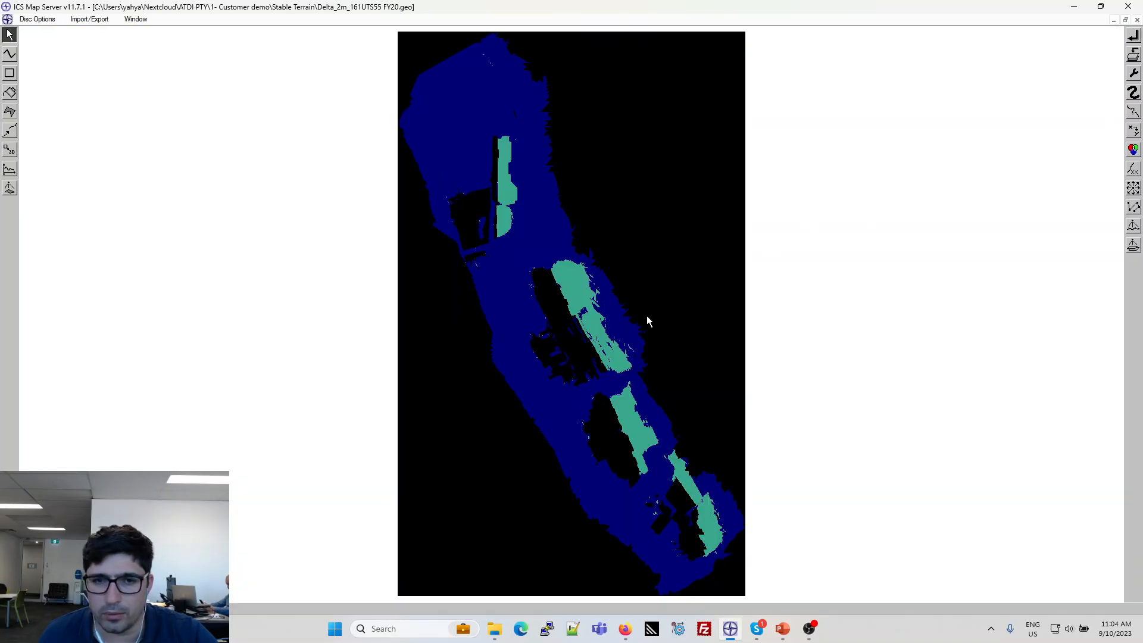
scroll(552, 304, "up", 5)
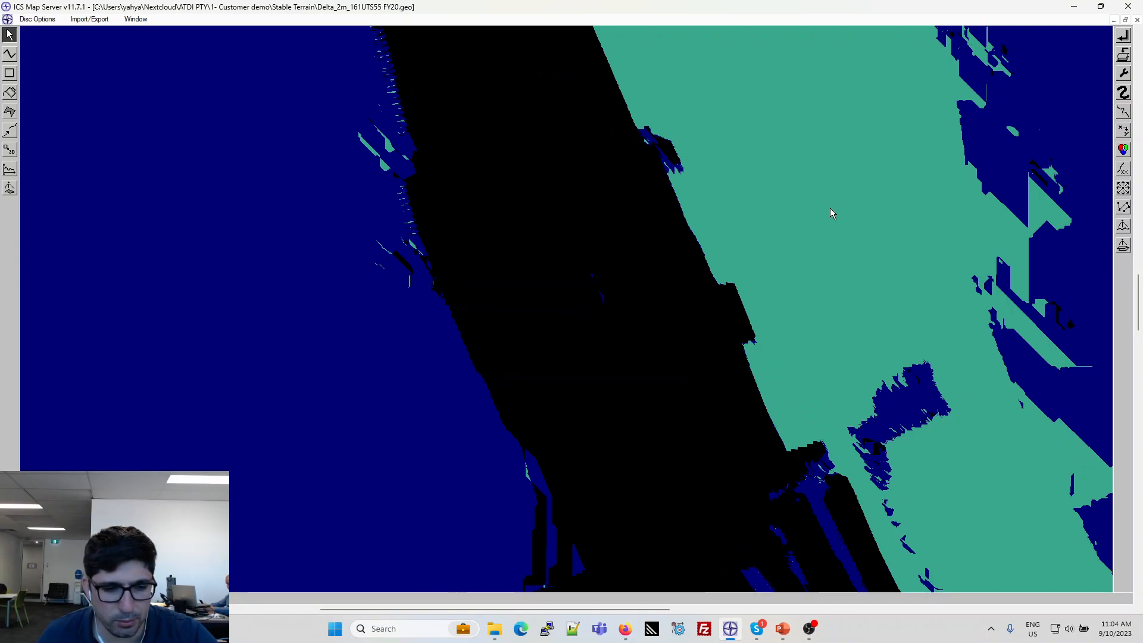
scroll(828, 201, "down", 5)
- Transform the single value -9999 in the Delta map to 0
left_click(1137, 132)
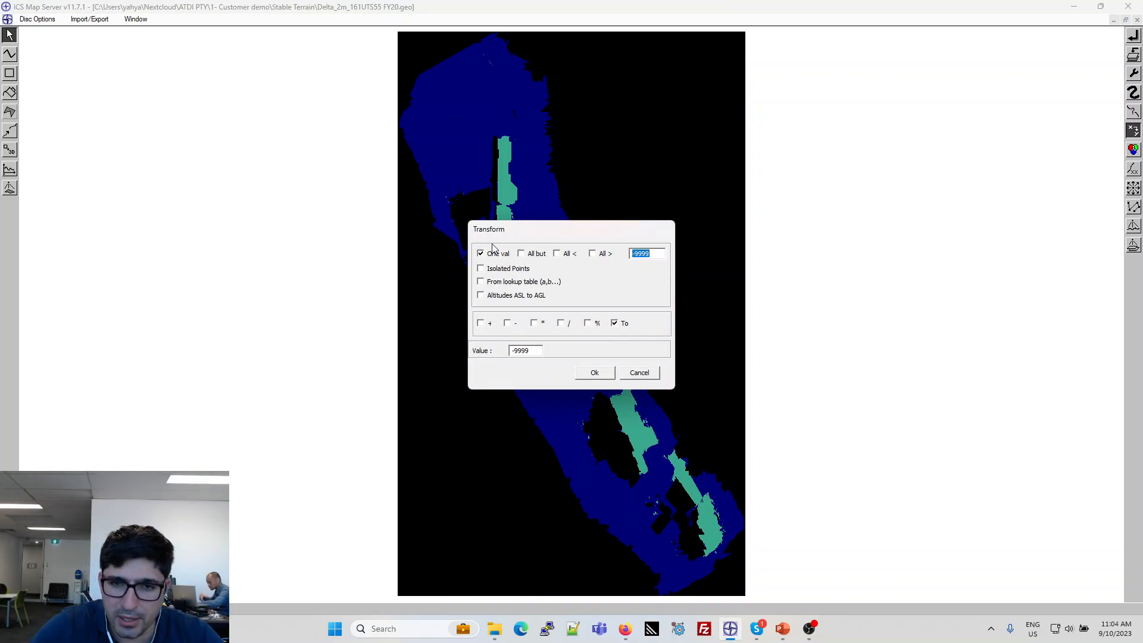
double_click(521, 351)
type("0")
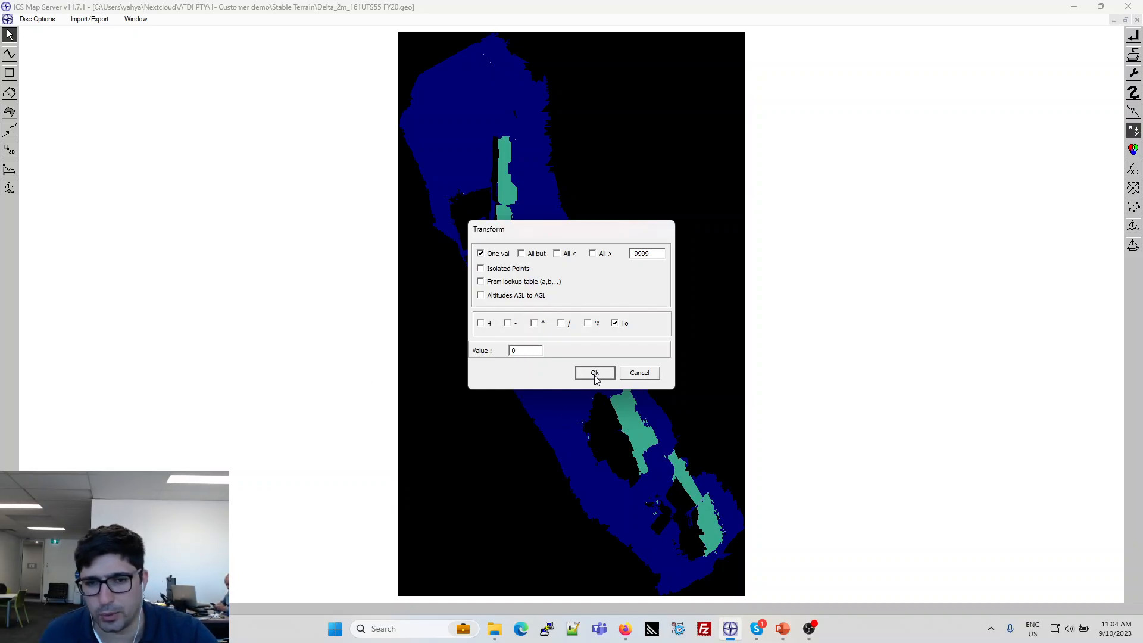
left_click(595, 374)
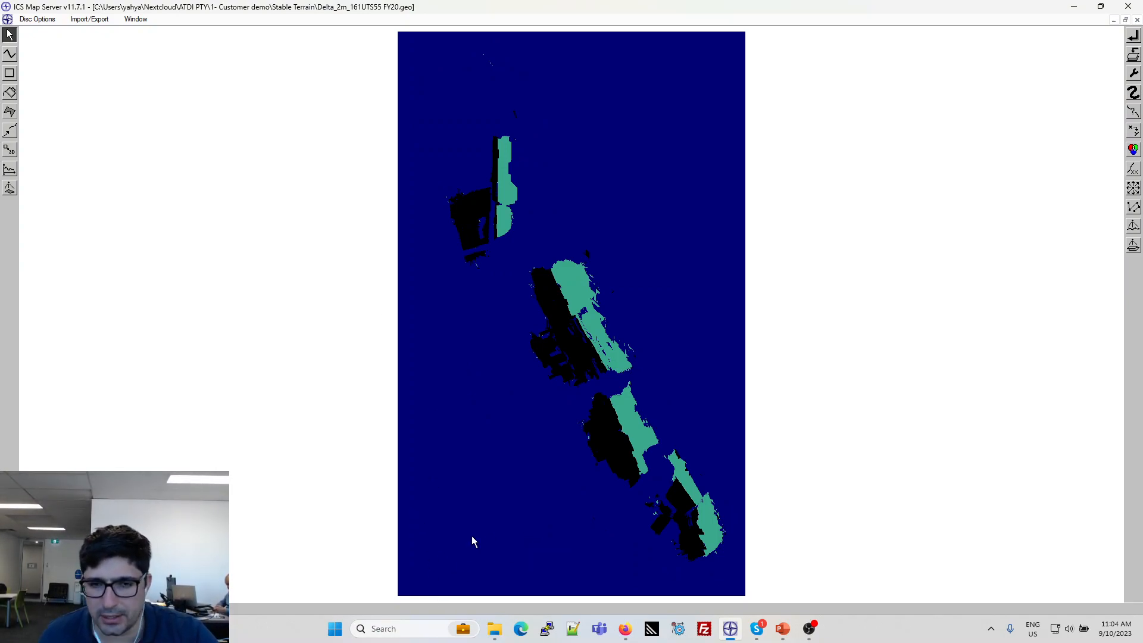
- Transform all values less than 0 in the Delta map to 1
left_click(1134, 131)
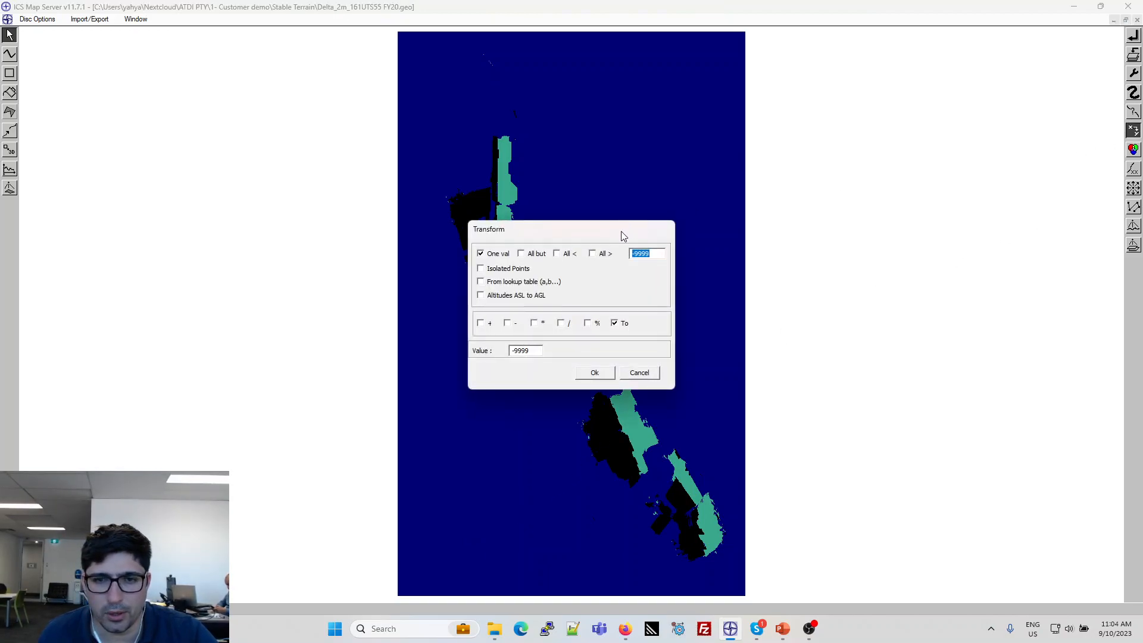
left_click(558, 255)
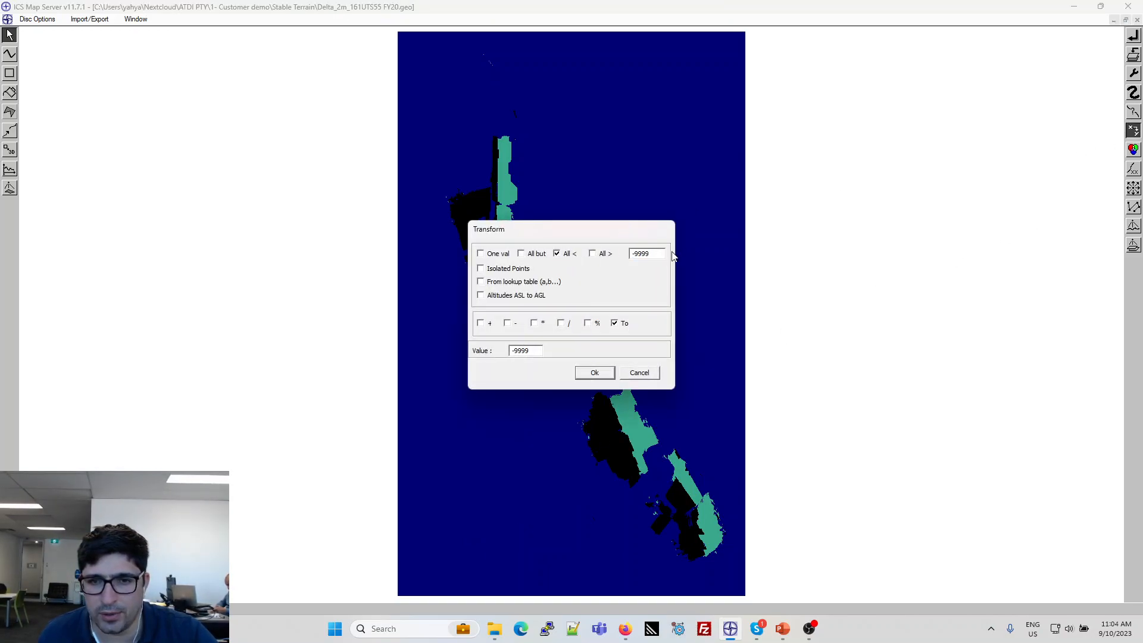
type("0")
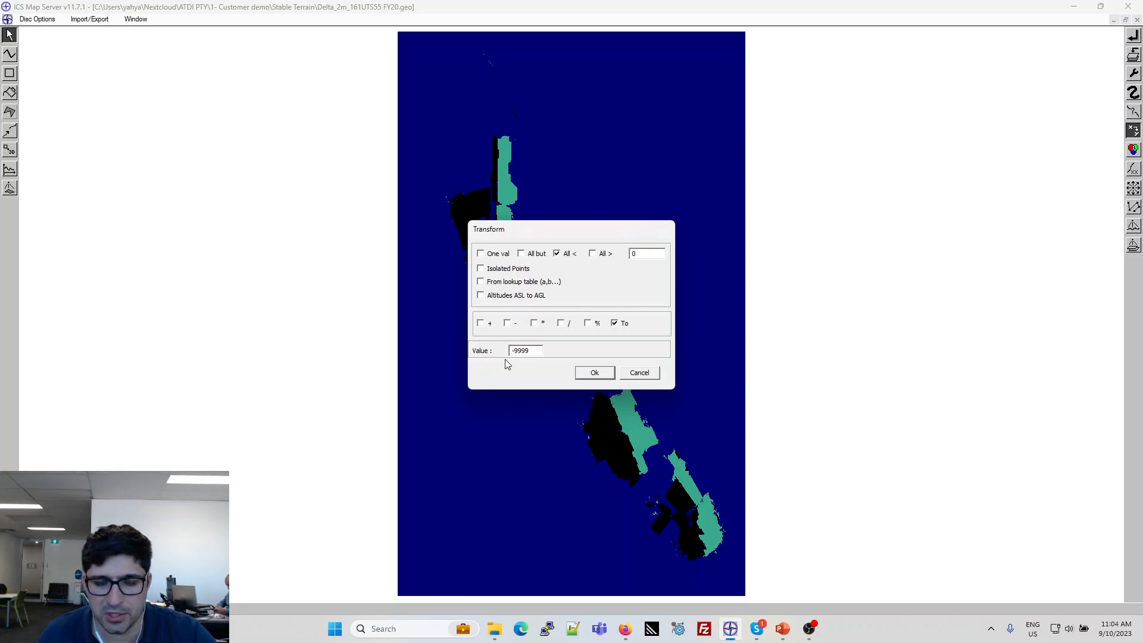
left_click_drag(537, 351, 360, 352)
type("1")
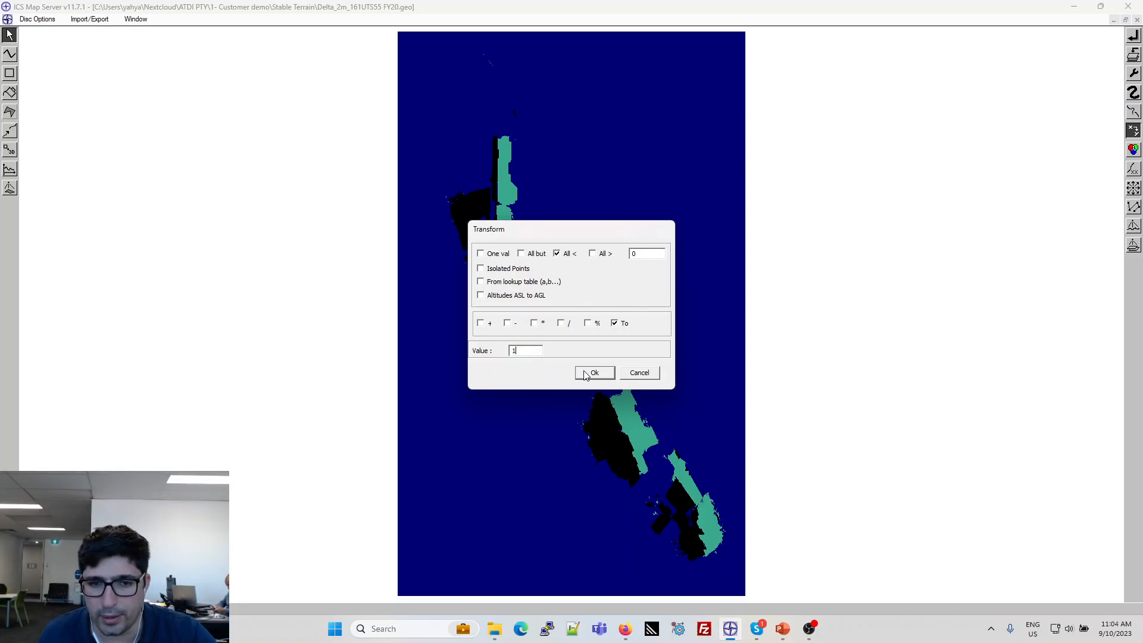
left_click(596, 374)
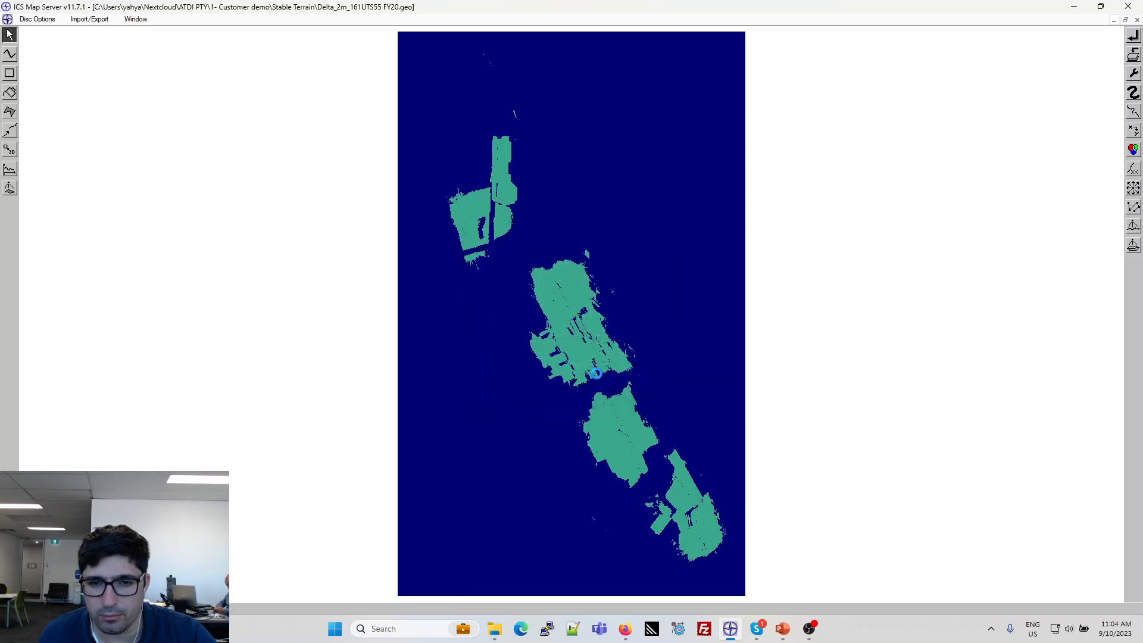
scroll(554, 320, "up", 5)
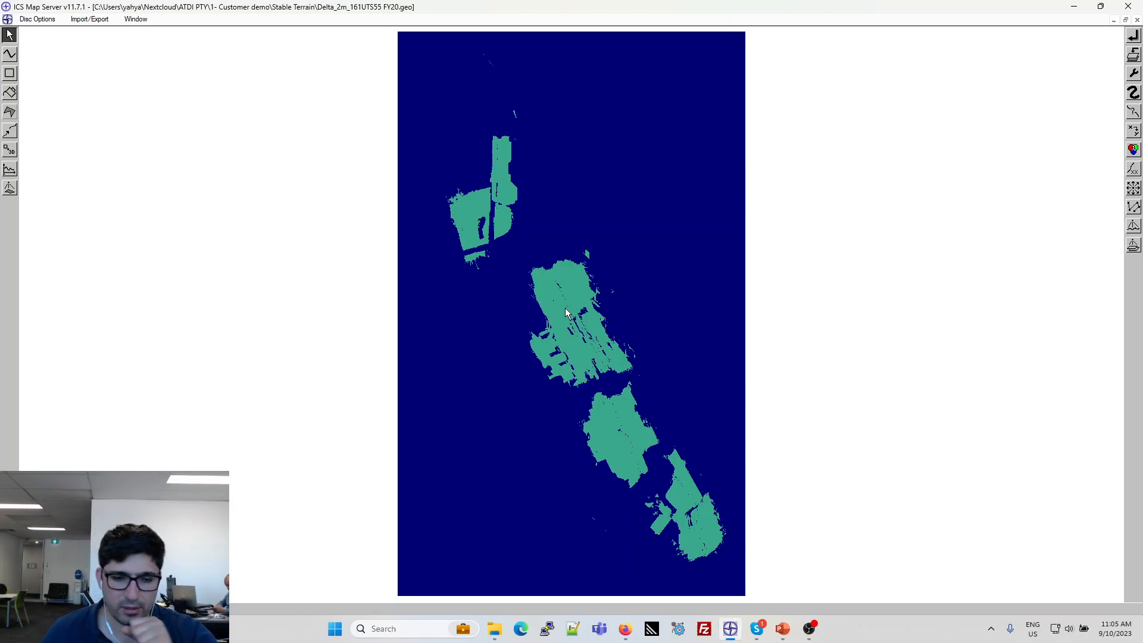
- Save the map over Delta_2m_161UTS55 FY20.geo as a 16-bit HTZ file (*.geo) and close the map
left_click(1134, 38)
left_click(540, 333)
left_click(179, 265)
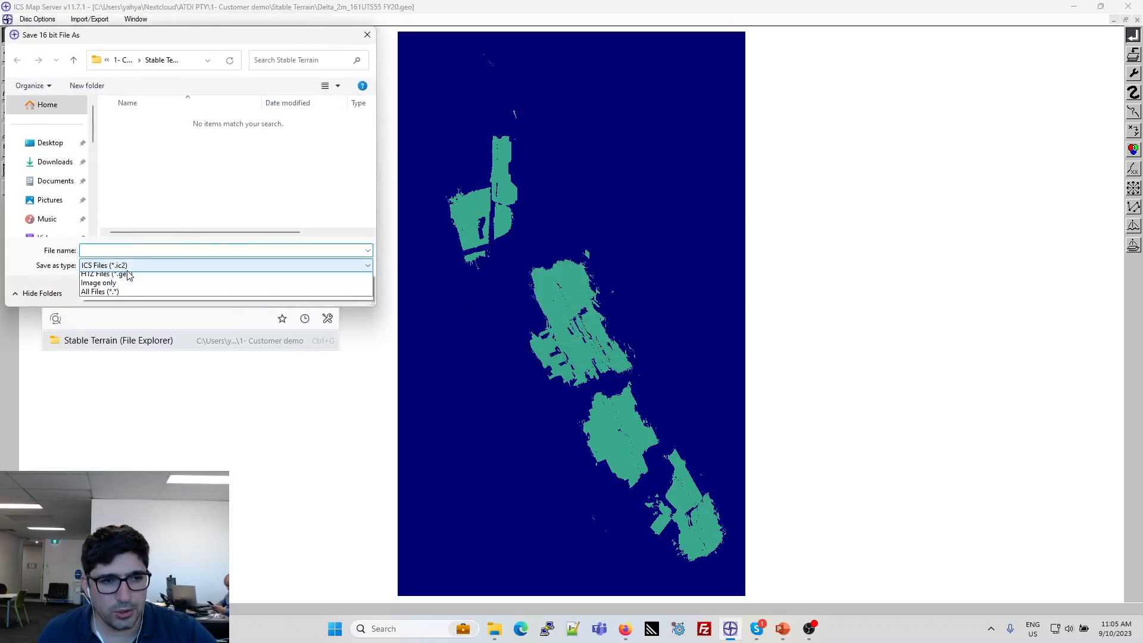
left_click(124, 288)
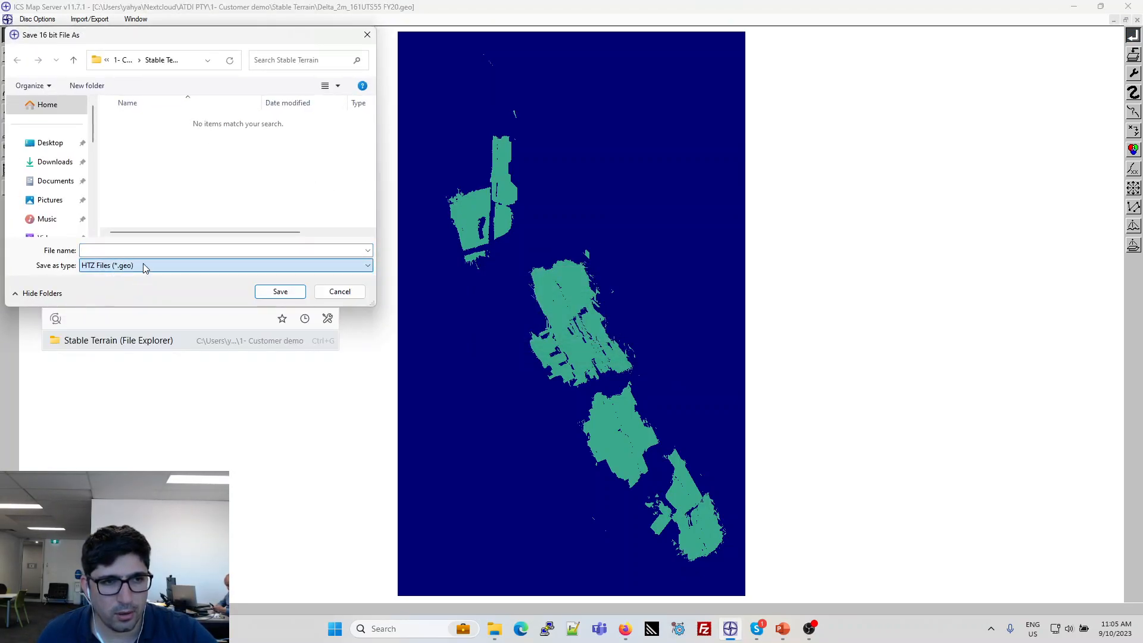
left_click(143, 125)
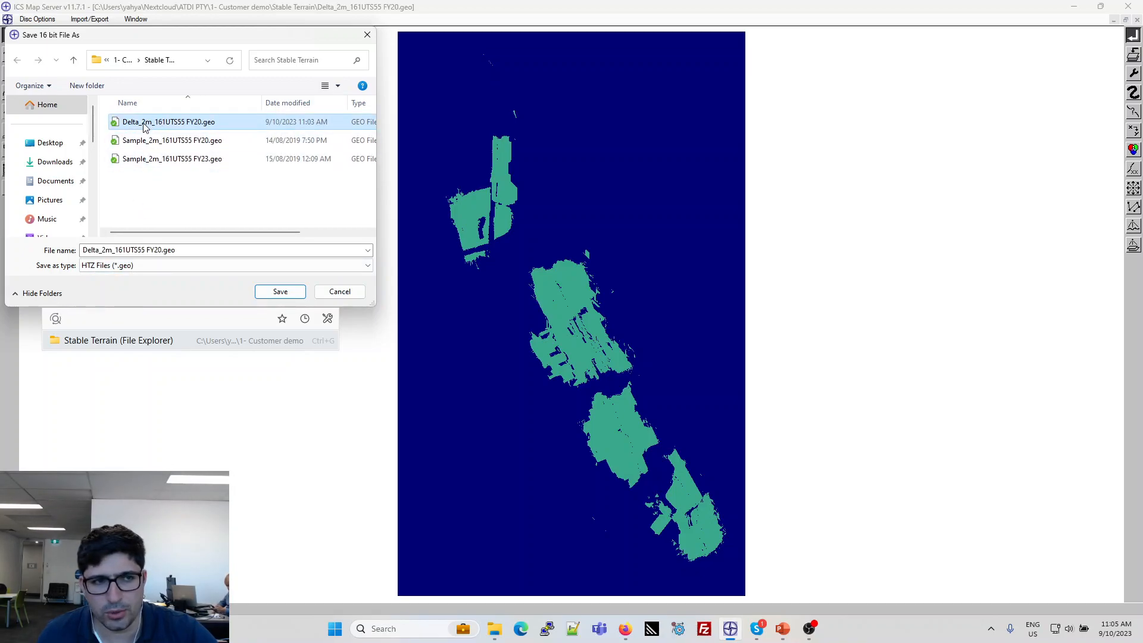
double_click(143, 123)
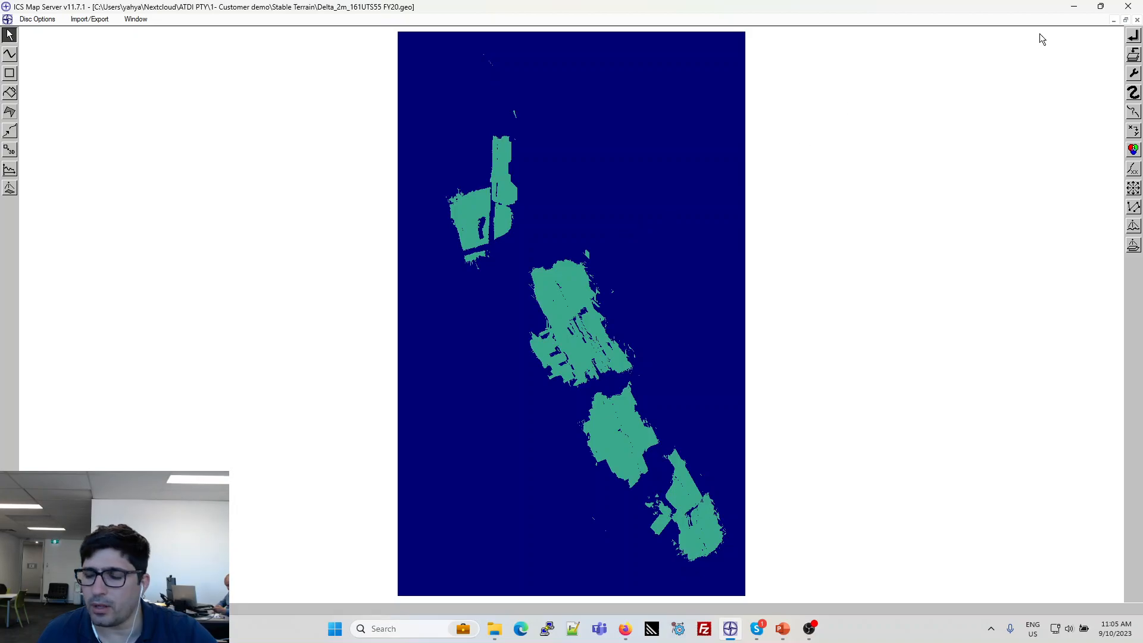
left_click(1137, 20)
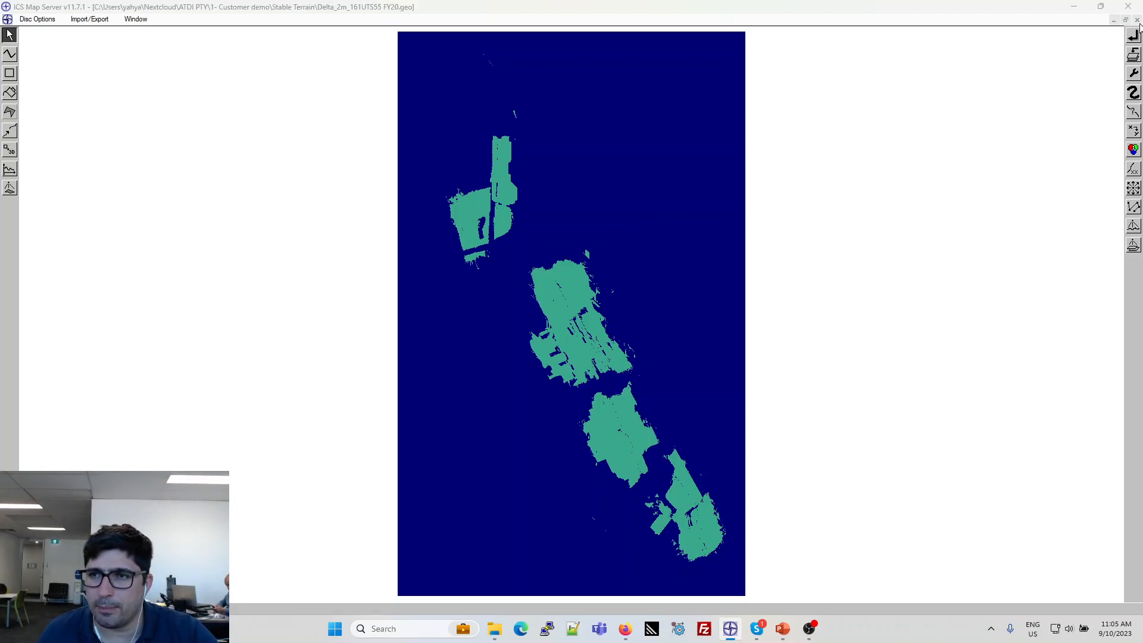
left_click(530, 335)
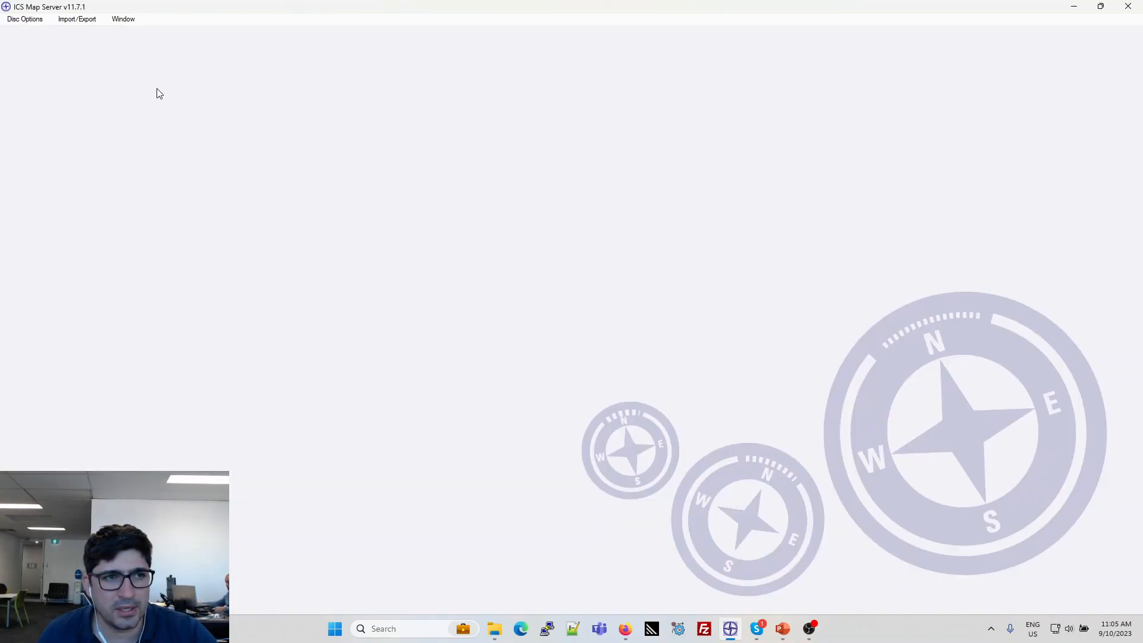
- Choose Delta_2m_161UTS55 FY20.geo as the source file for a 16 to 8 bits compression
left_click(16, 22)
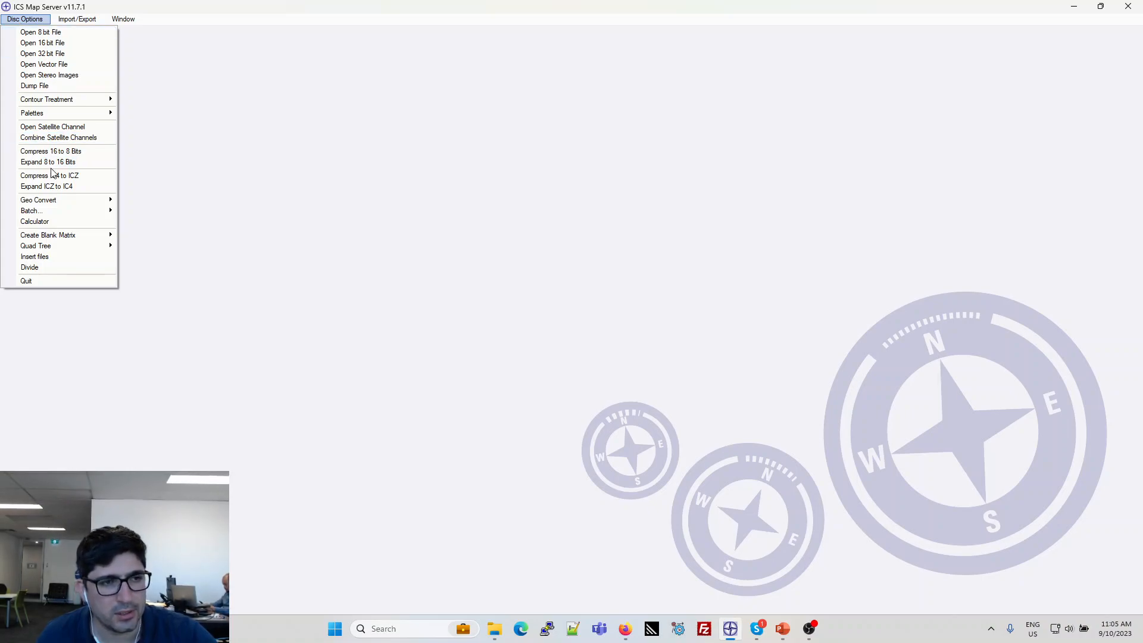
left_click(101, 153)
left_click(172, 123)
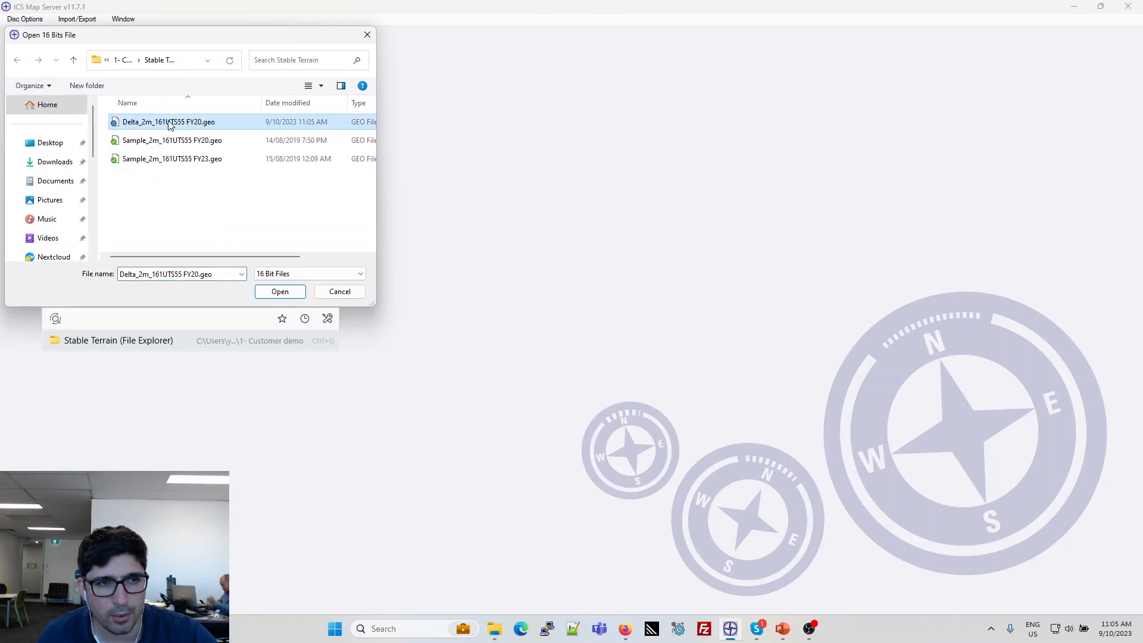
double_click(174, 124)
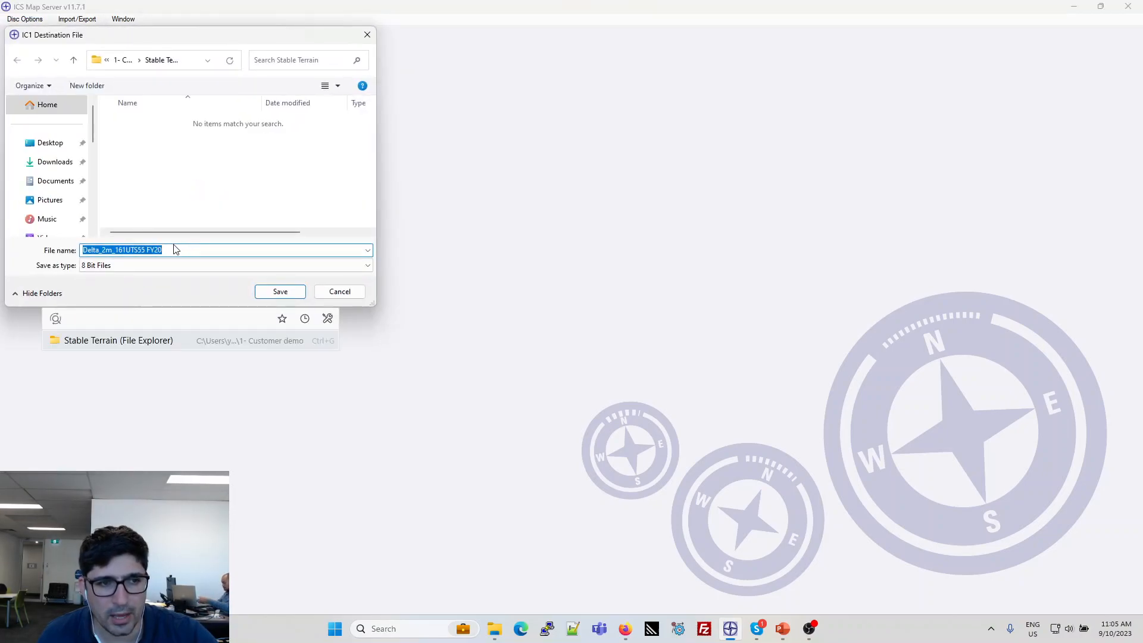
- Name the 8-bit destination file StableTerrain_2m_161UTS55 FY20-23 and save it in the Stable Terrain folder
type("Sab")
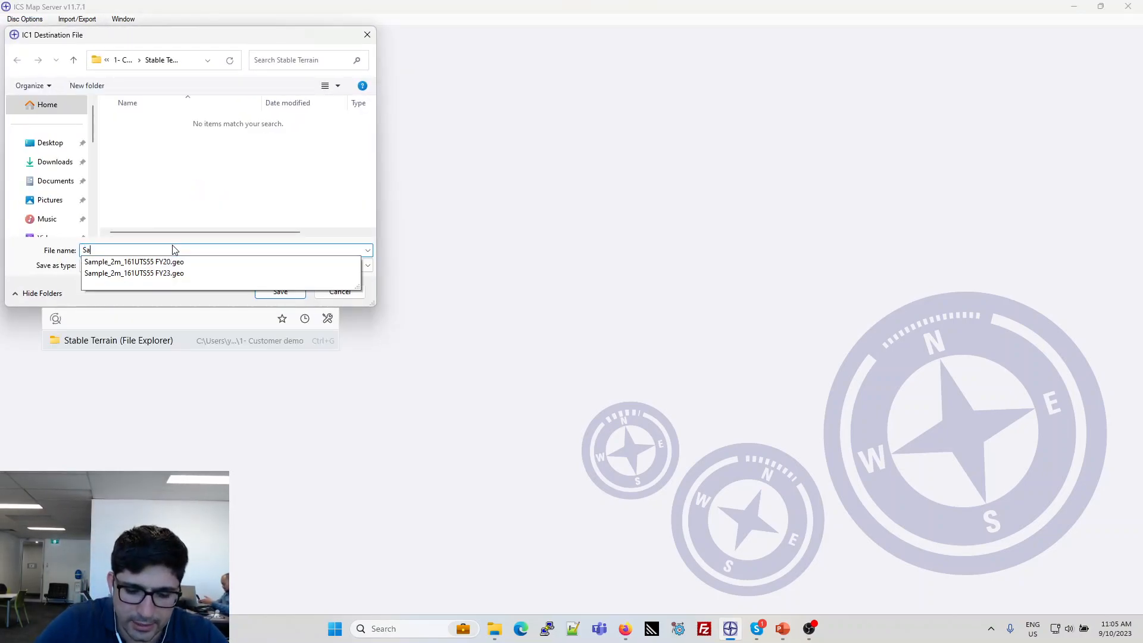
key("ctrl+z")
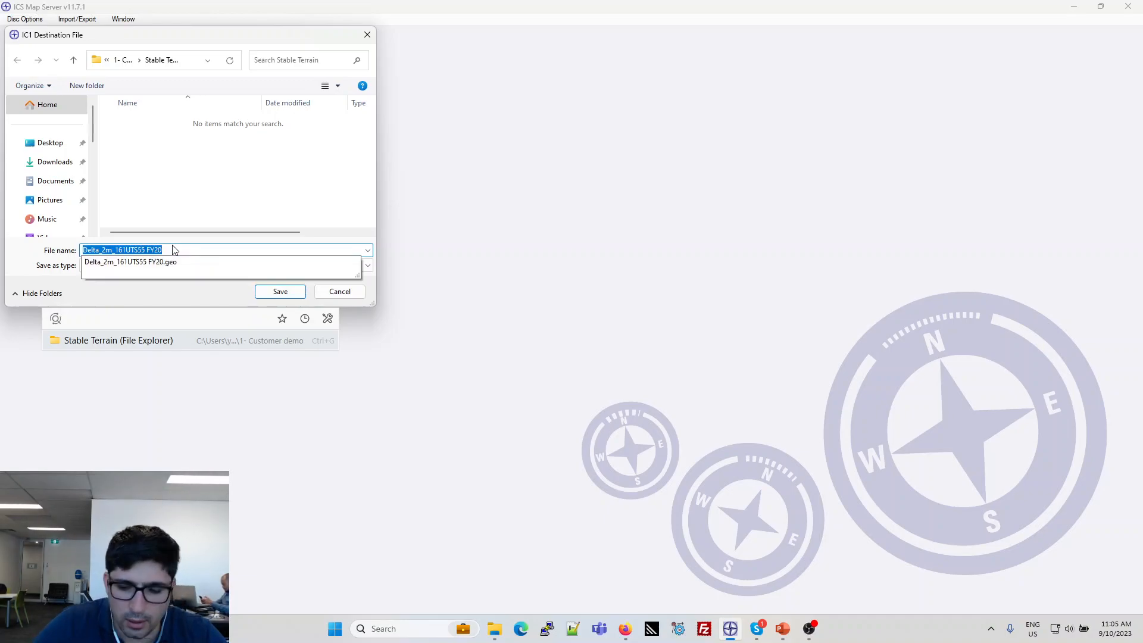
key("Left")
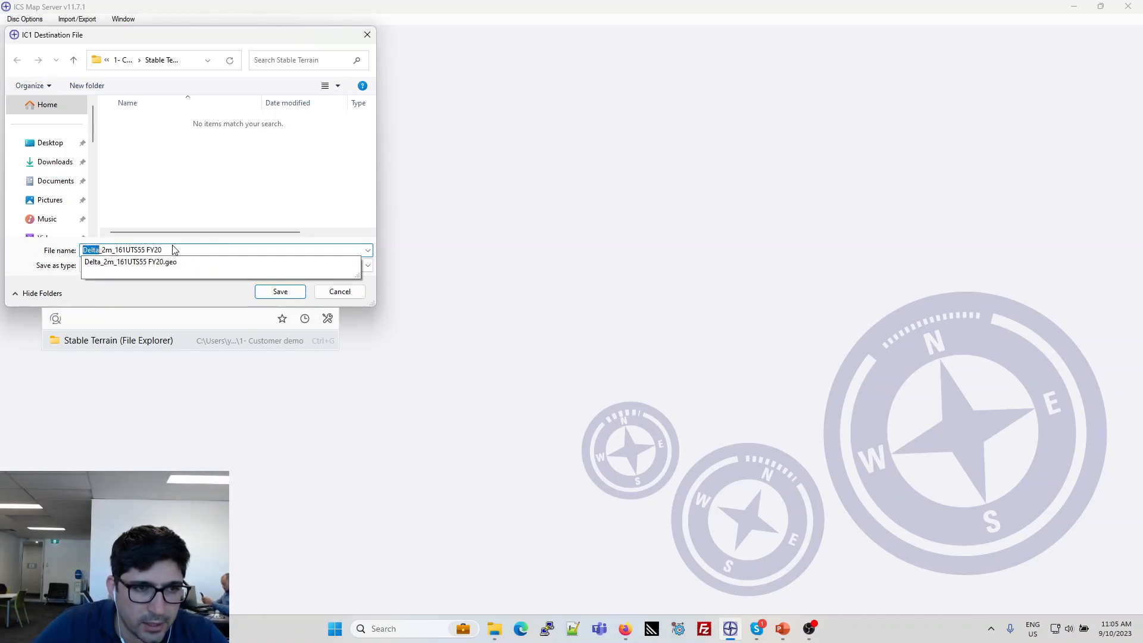
type("Stable")
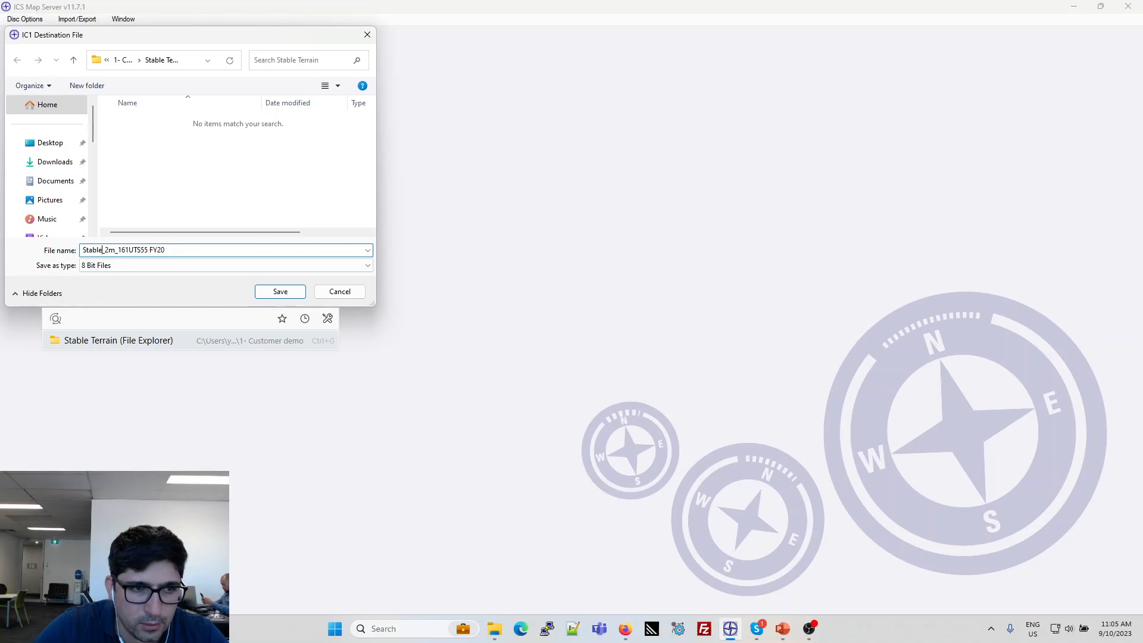
type("Terrain")
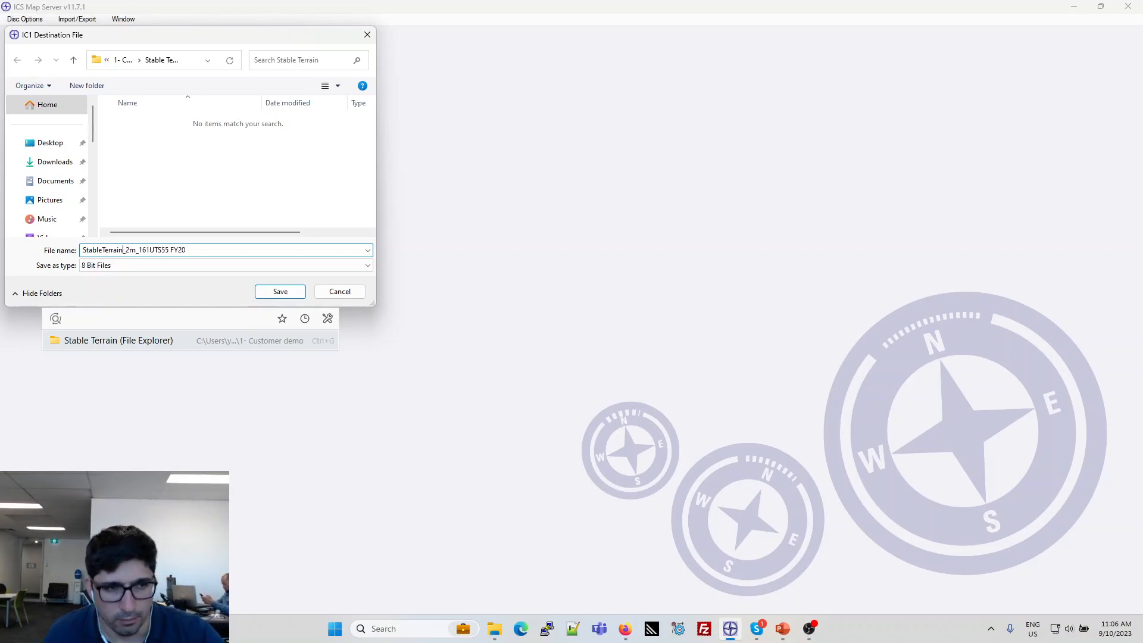
left_click_drag(173, 249, 224, 257)
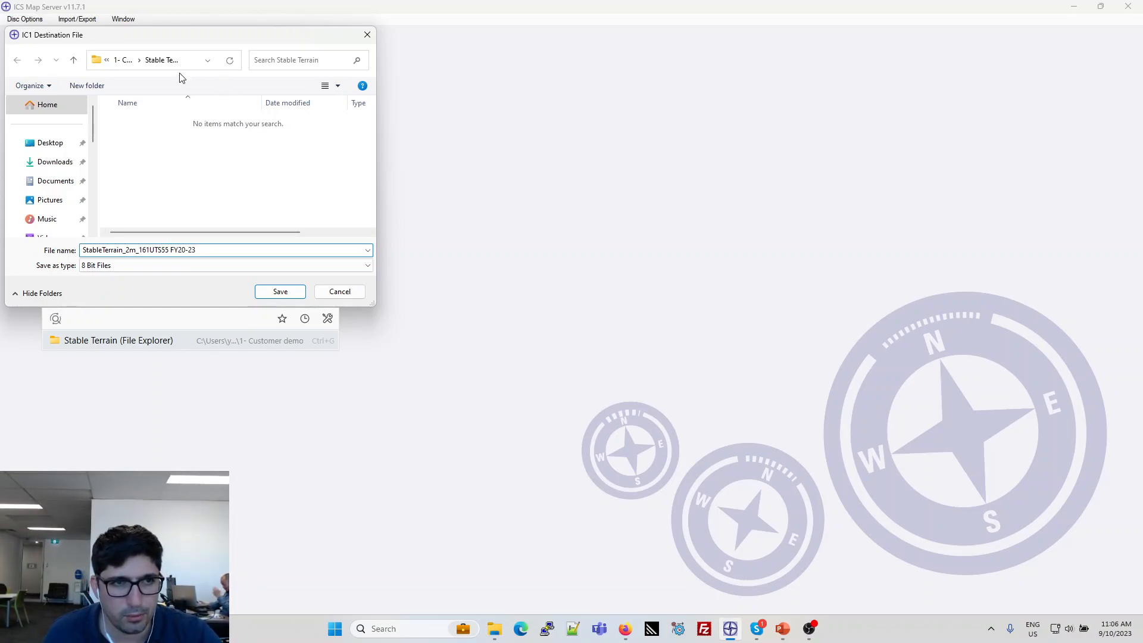
left_click(295, 292)
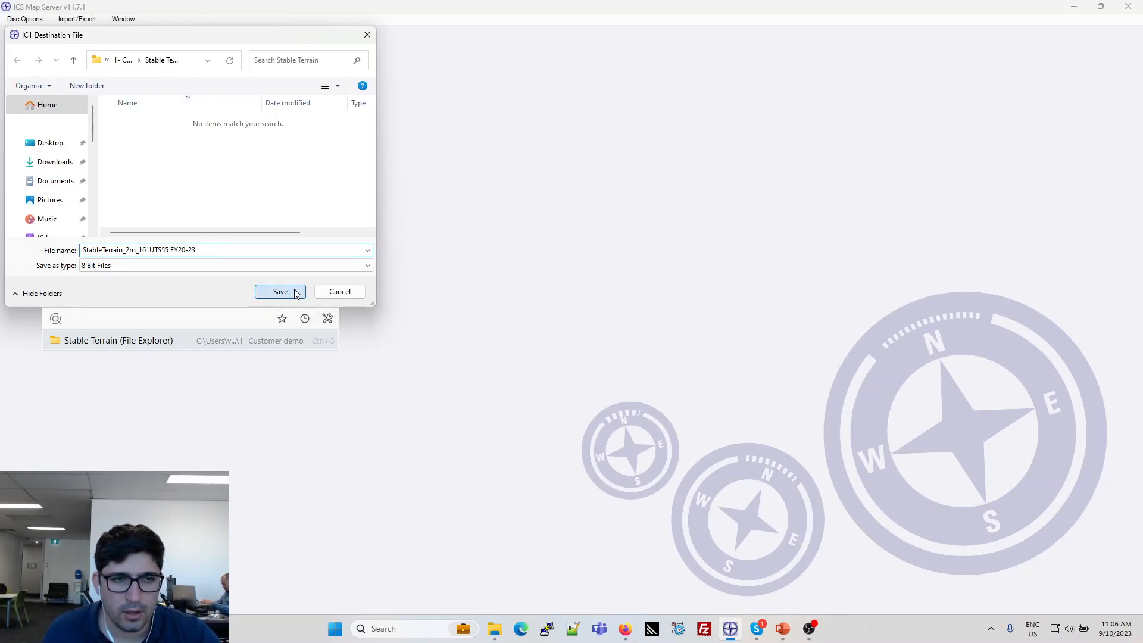
- Open StableTerrain_2m_161UTS55 FY20-23.ic1 as an 8-bit file to check the compressed map, and close it
left_click(24, 20)
left_click(47, 34)
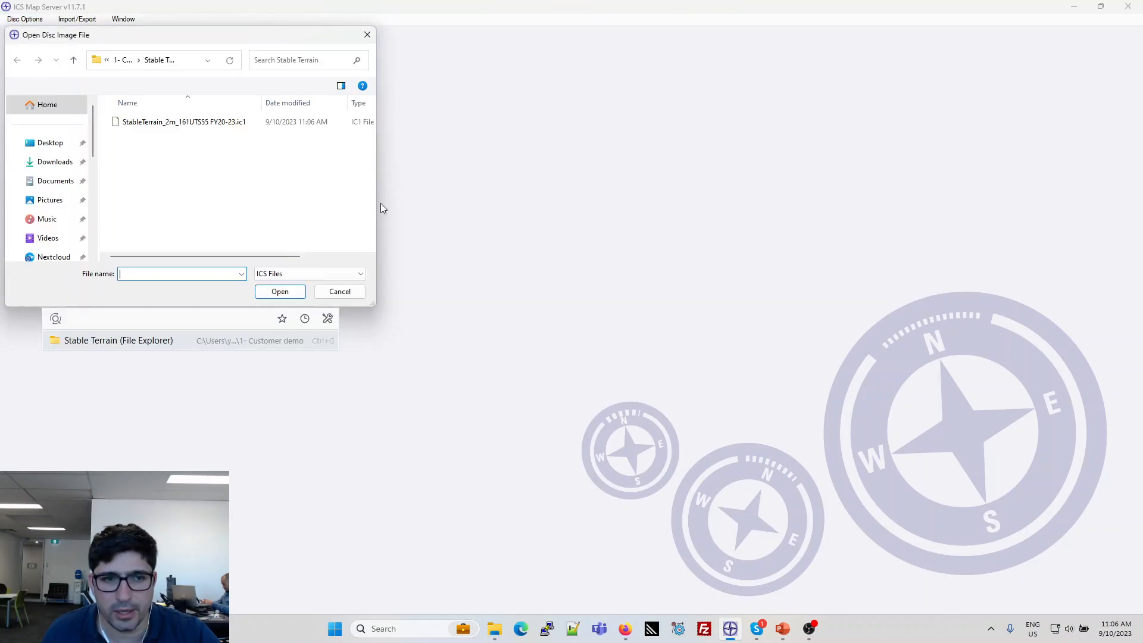
double_click(218, 123)
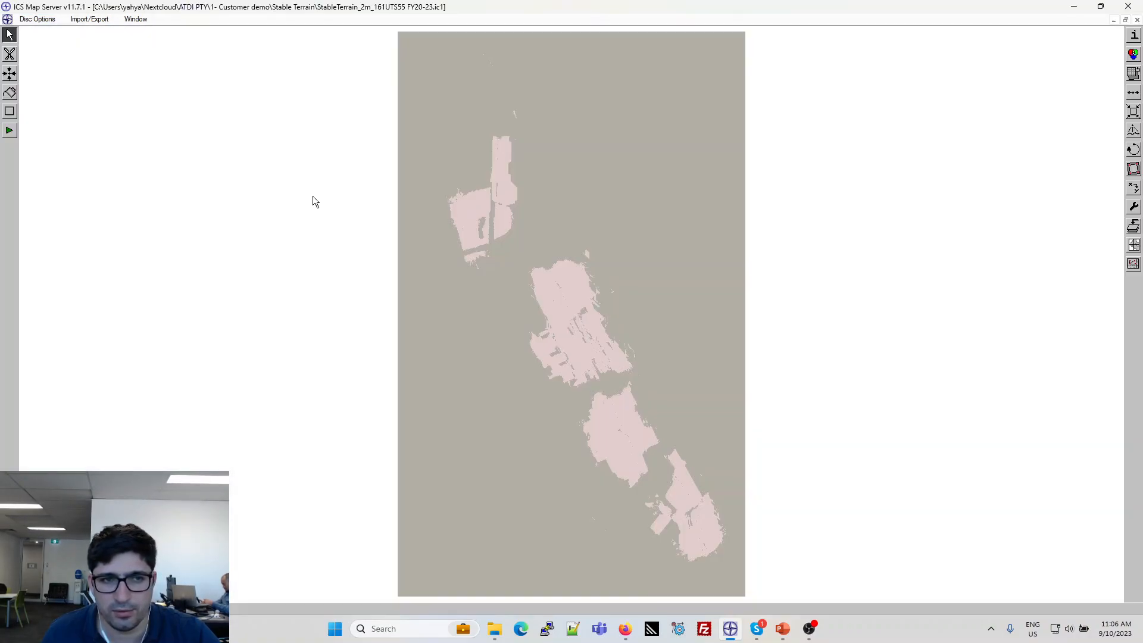
scroll(583, 318, "up", 1)
scroll(590, 316, "down", 1)
left_click(1137, 20)
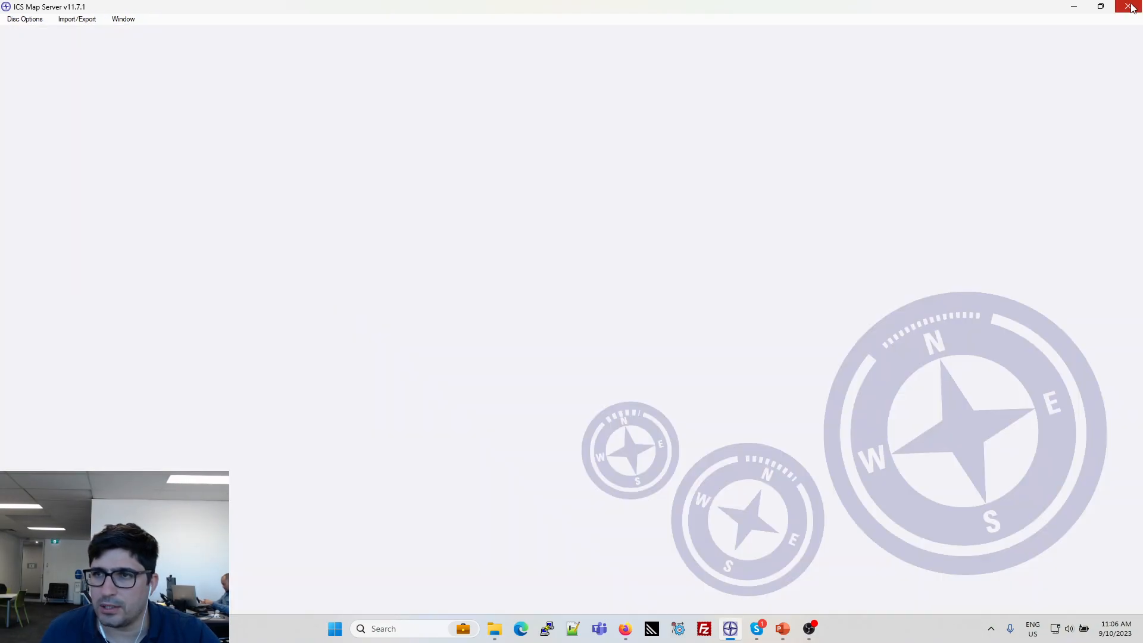
- Close ICS Map Server and change the extension of StableTerrain_2m_161UTS55 FY20-23.ic1 in the Stable Terrain folder to SOL
left_click(1129, 6)
left_click(542, 332)
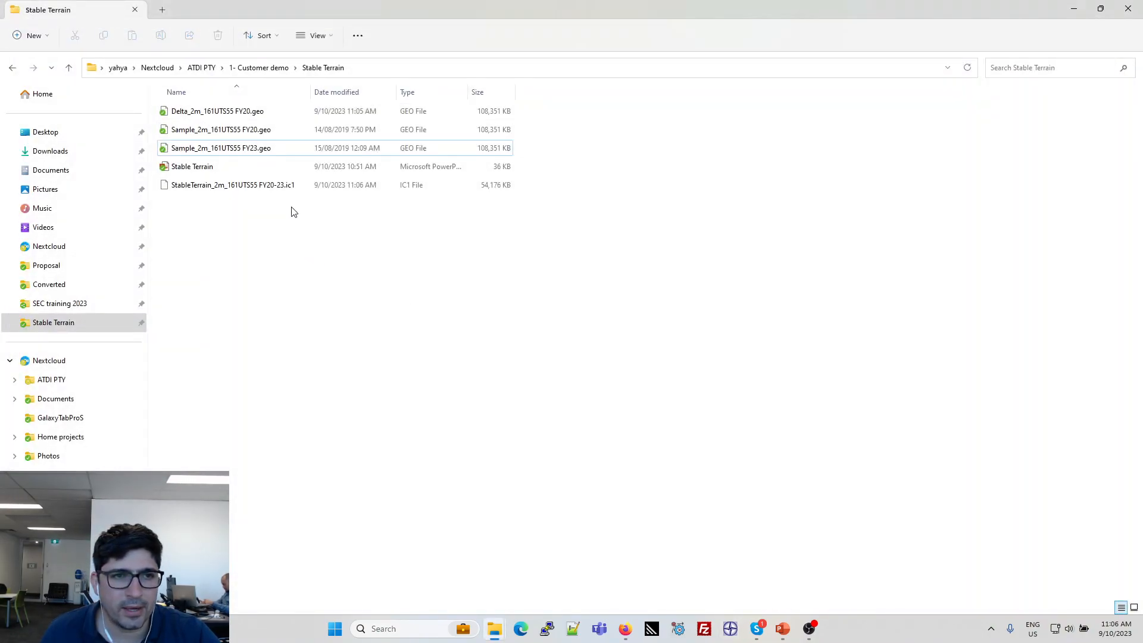
left_click(344, 91)
left_click(245, 113)
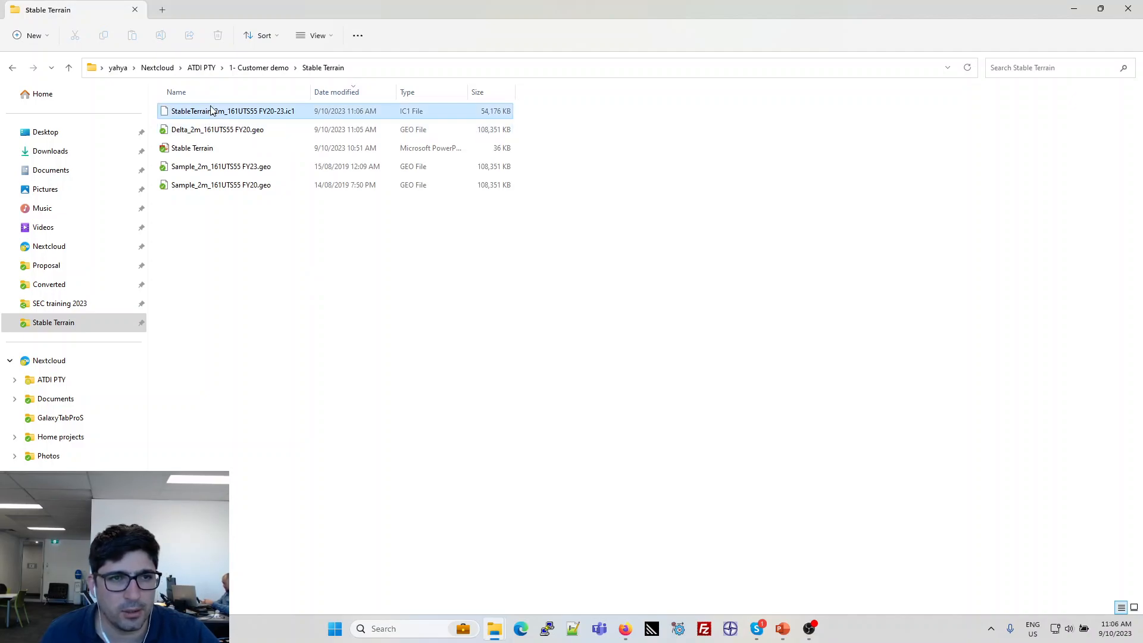
left_click(277, 113)
left_click(304, 112)
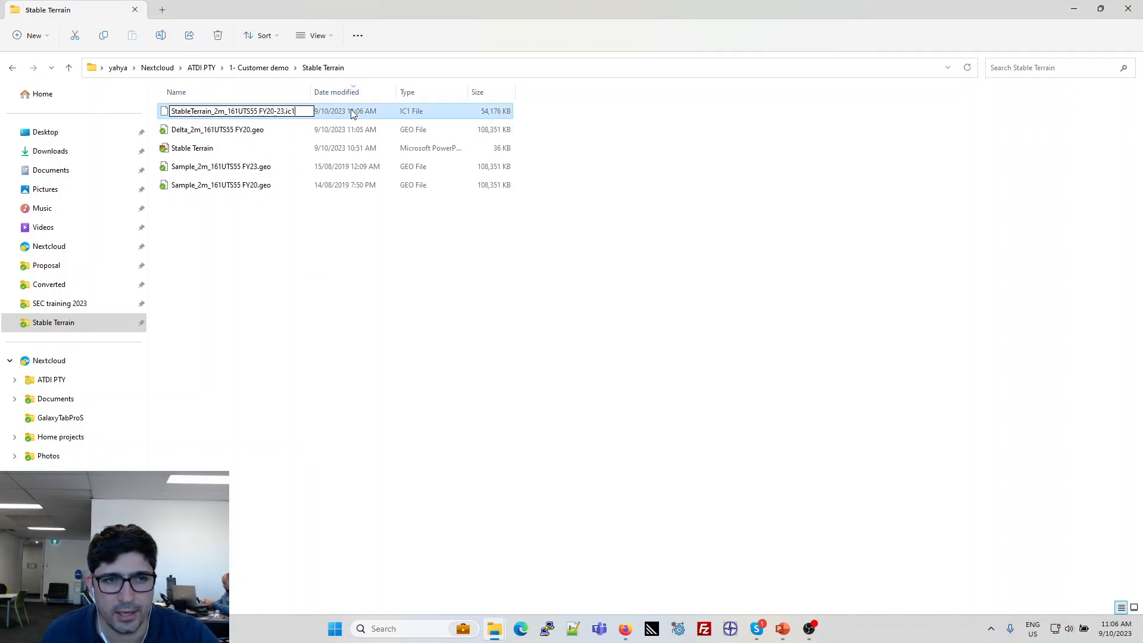
type("SOL")
key("Return")
key("Return")
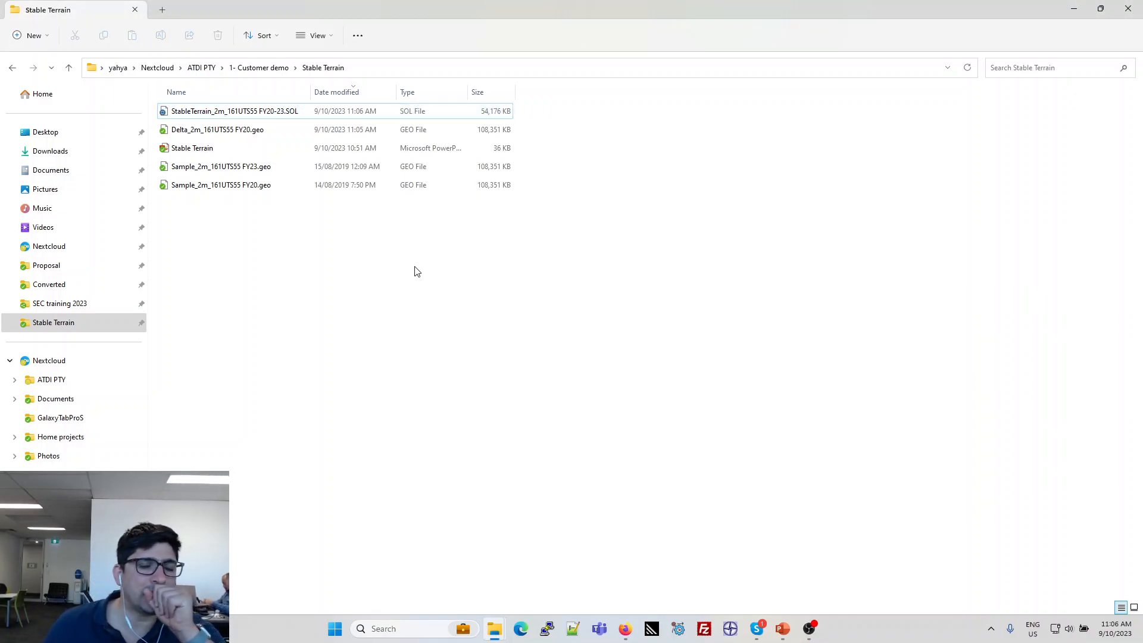
- Find HTZ communications among the installed apps and launch it
left_click(370, 66)
left_click(515, 384)
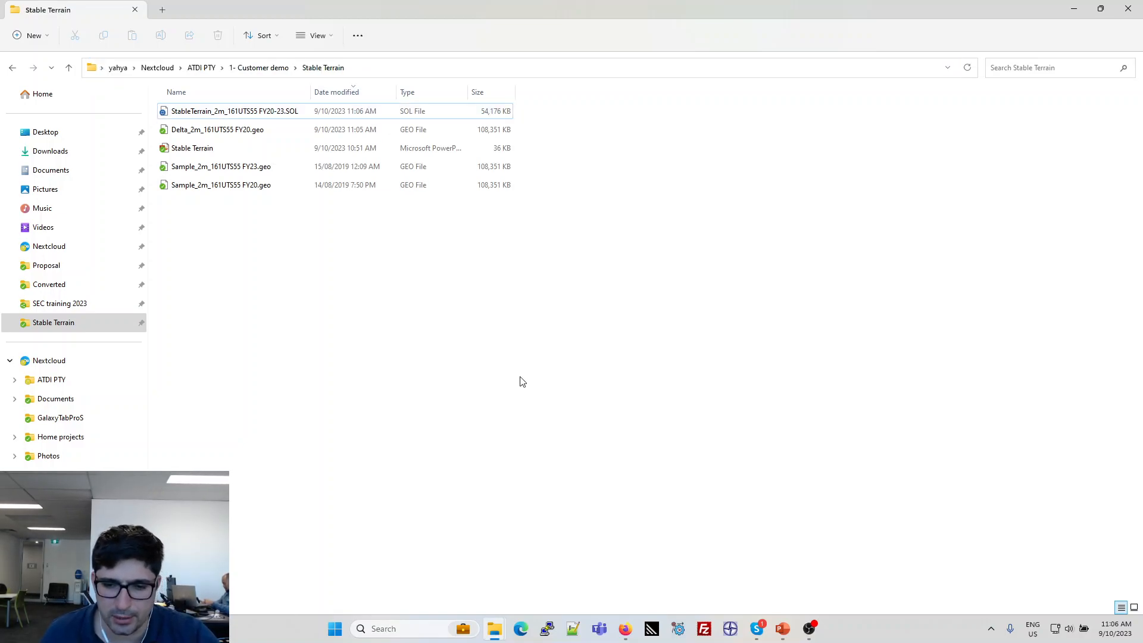
left_click(335, 628)
type("htz")
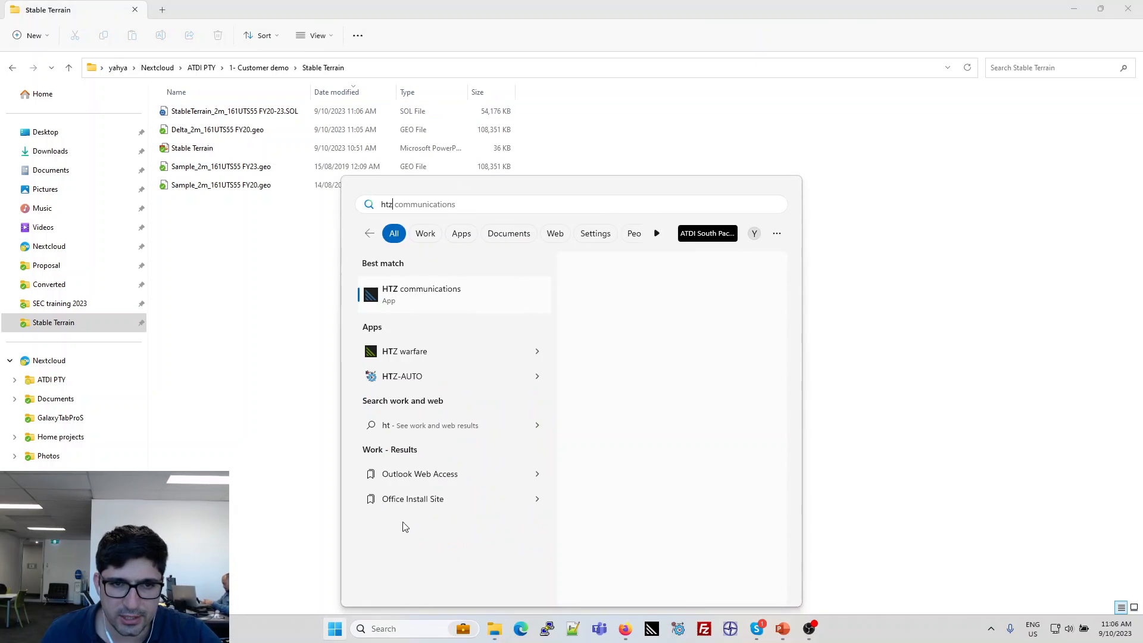
left_click(424, 296)
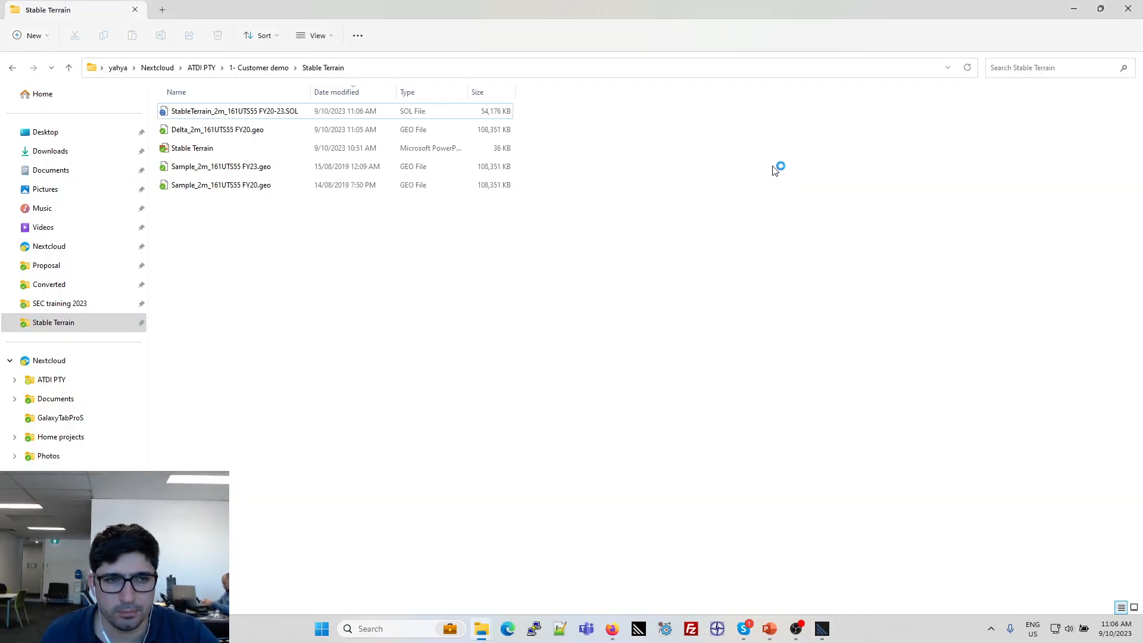
key("alt+Tab")
left_click(571, 261)
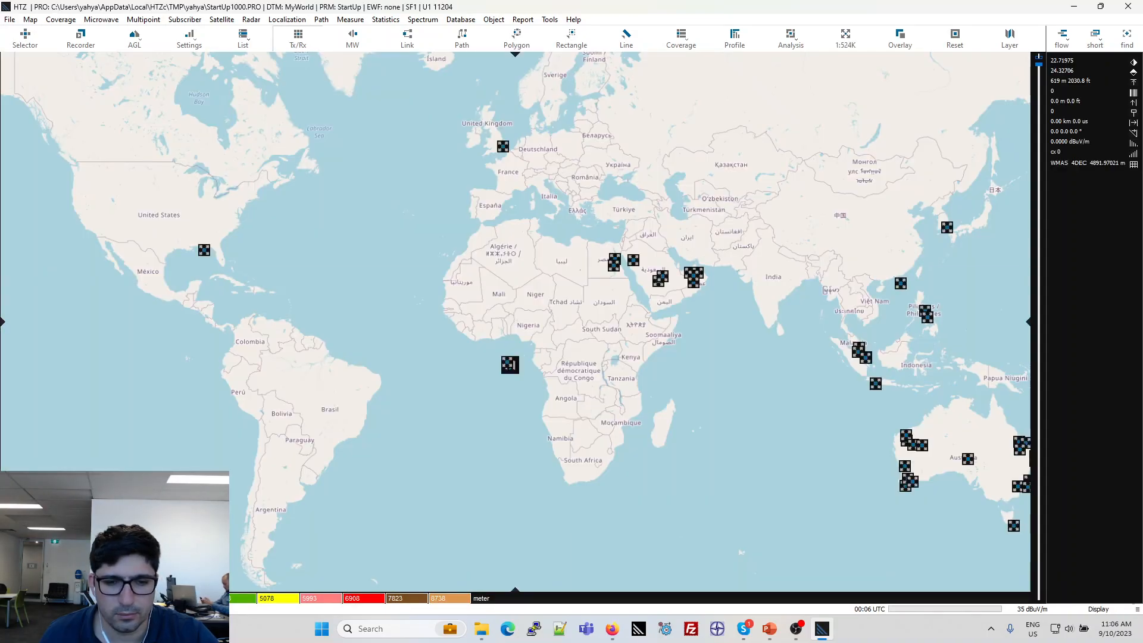
- Start a new project in the Project manager and place the Stable Terrain folder window beside it
left_click(10, 19)
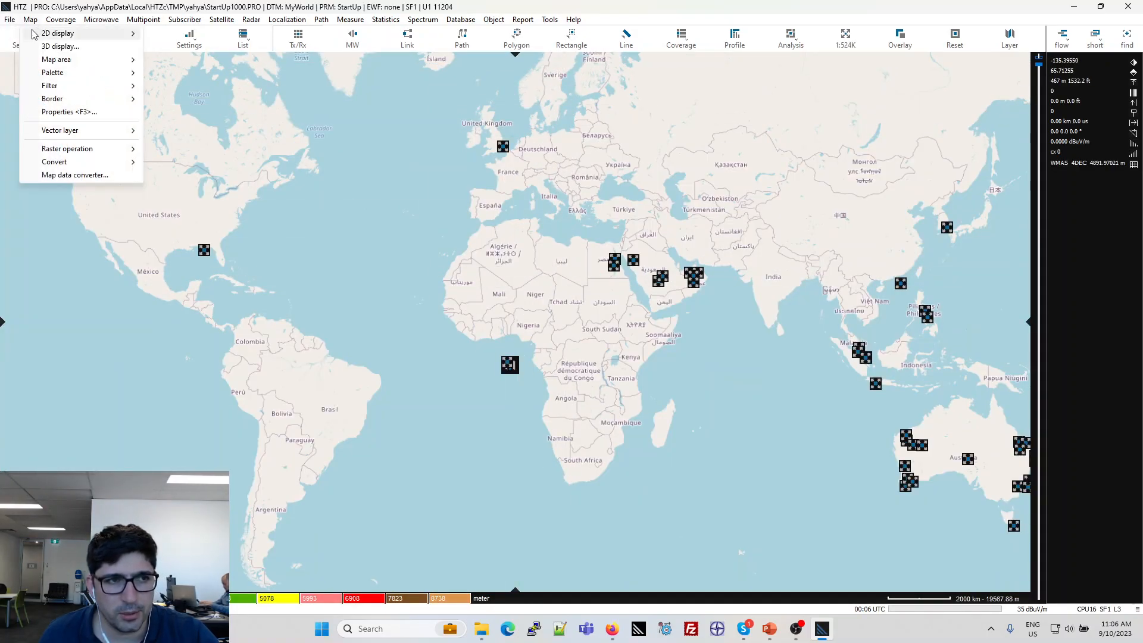
left_click(25, 35)
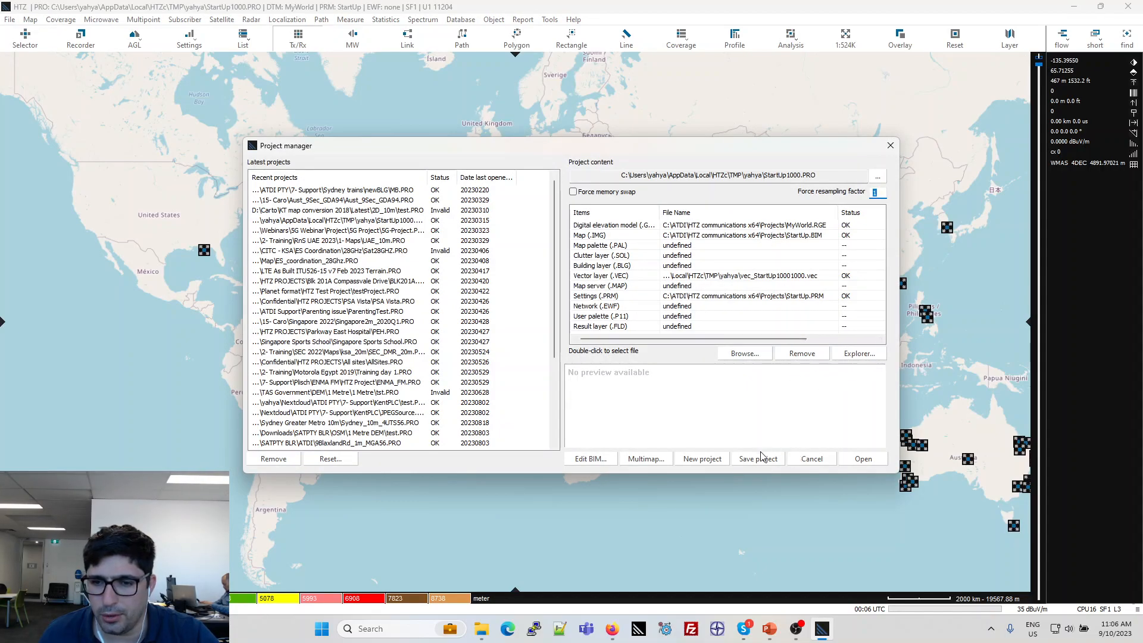
left_click(702, 459)
key("alt+Tab")
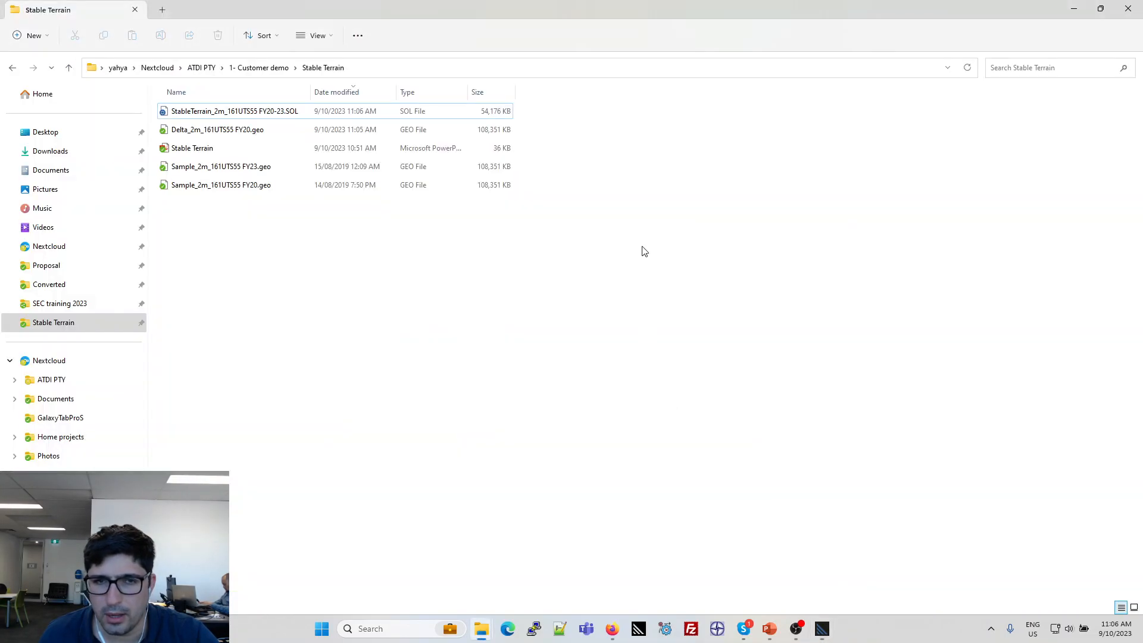
double_click(516, 10)
left_click_drag(604, 119, 374, 119)
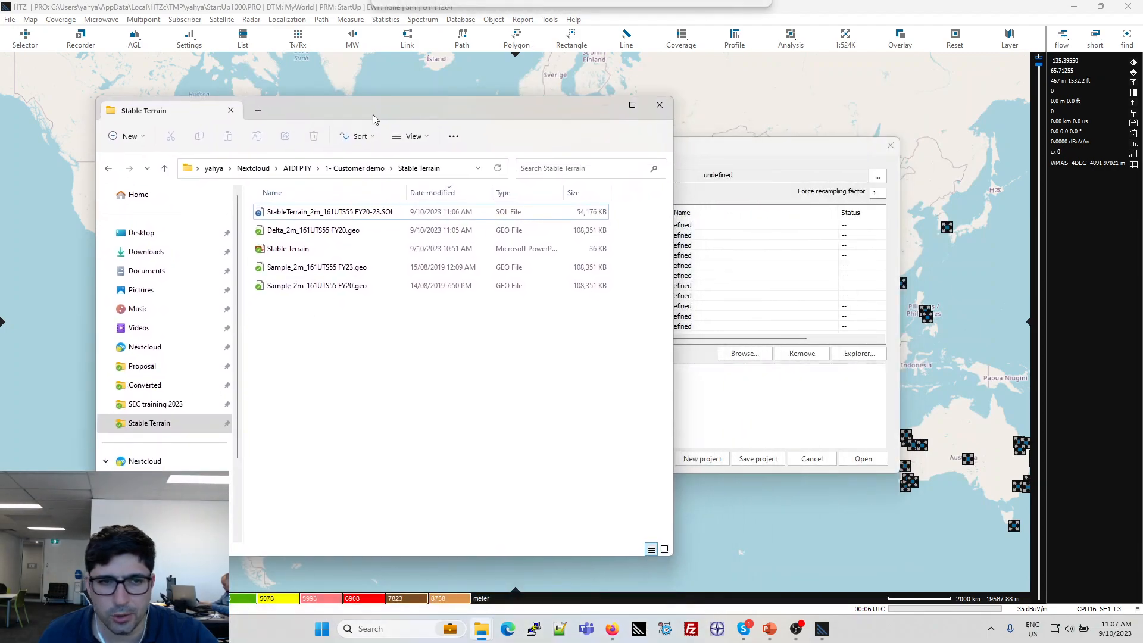
- Add Delta_2m_161UTS55 FY20.geo as the project's digital elevation model and StableTerrain_2m_161UTS55 FY20-23.SOL as its clutter layer
left_click(328, 212)
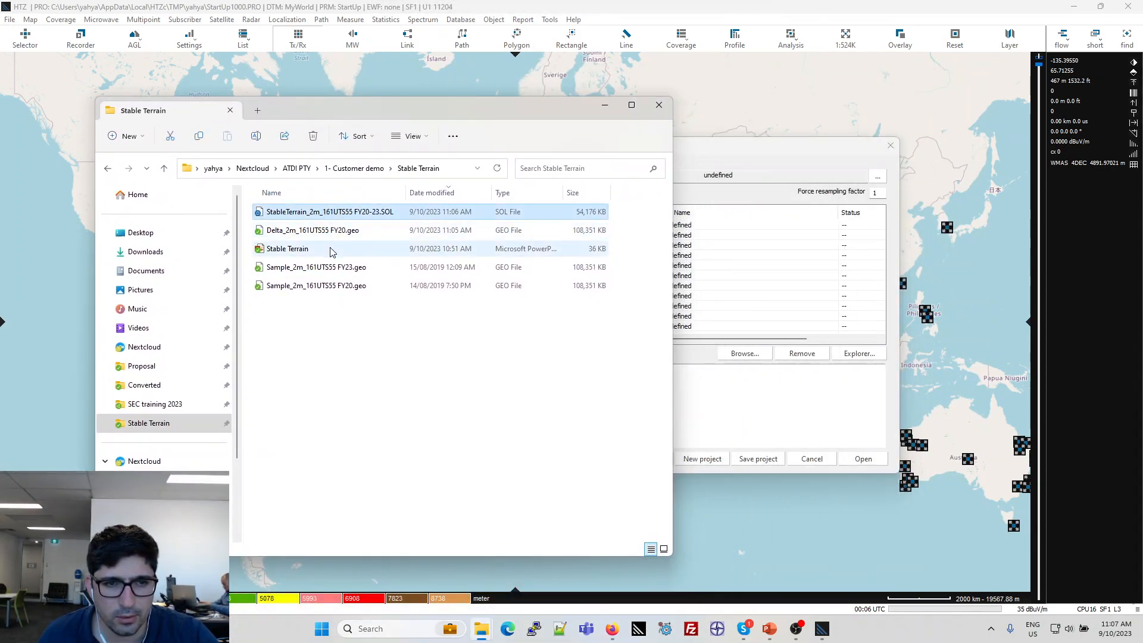
left_click(337, 236)
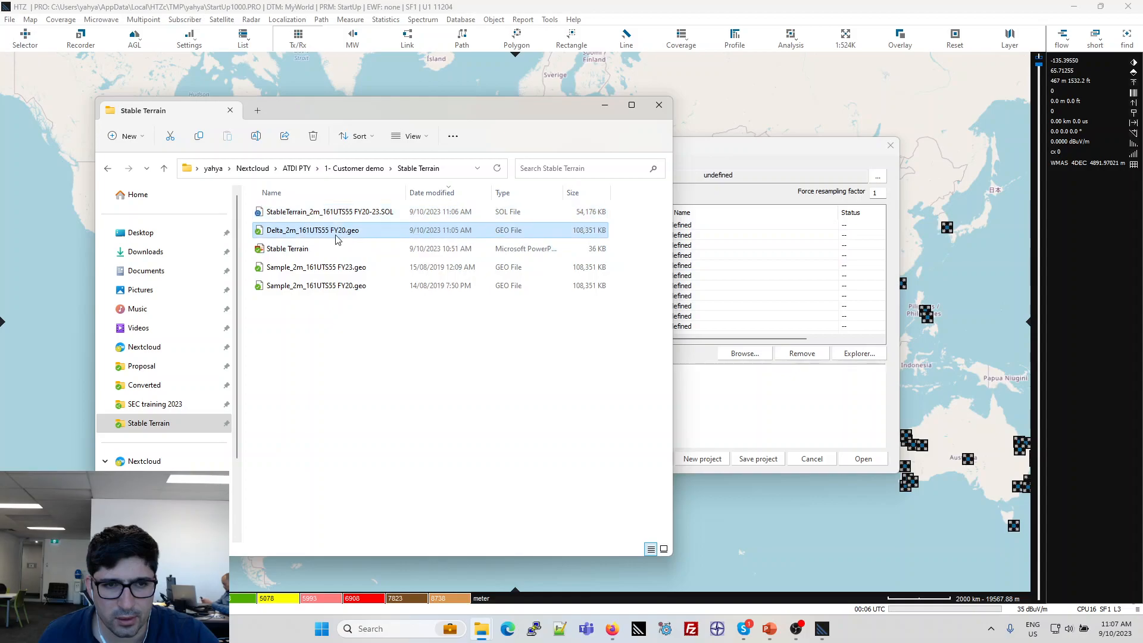
left_click_drag(335, 231, 759, 275)
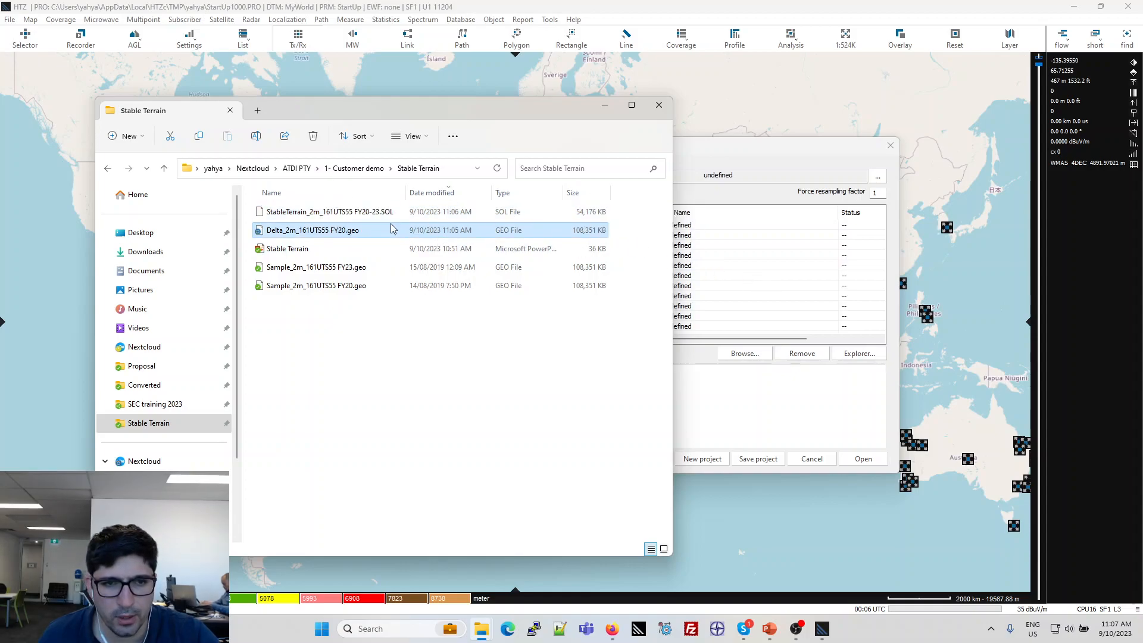
left_click(367, 215)
left_click_drag(368, 218, 778, 268)
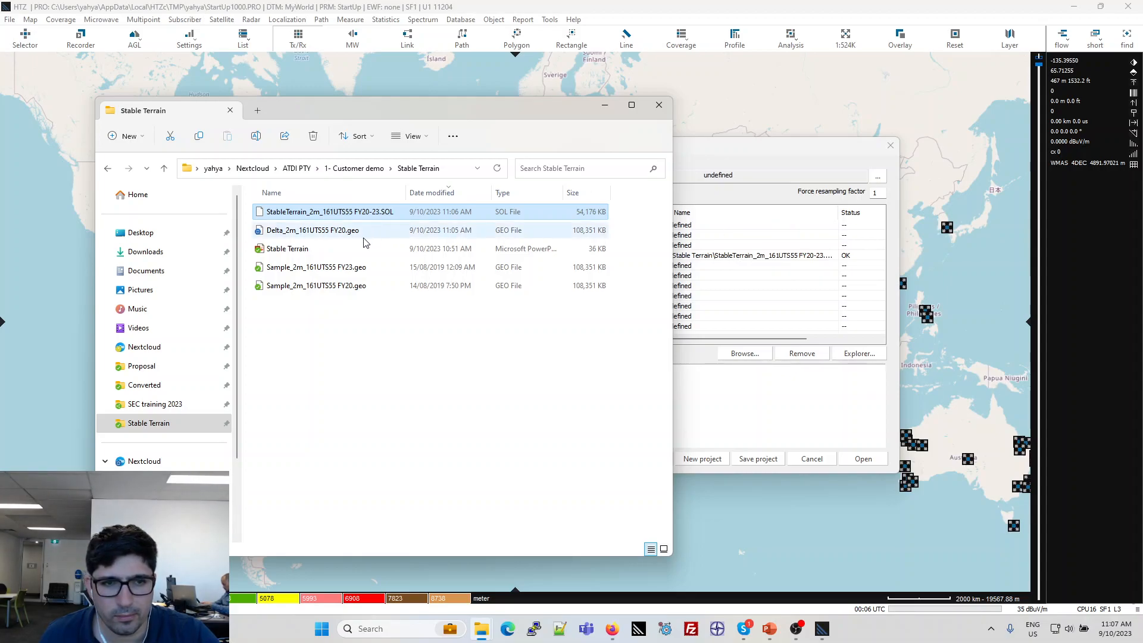
left_click_drag(382, 213, 793, 250)
left_click_drag(354, 234, 727, 249)
left_click(741, 294)
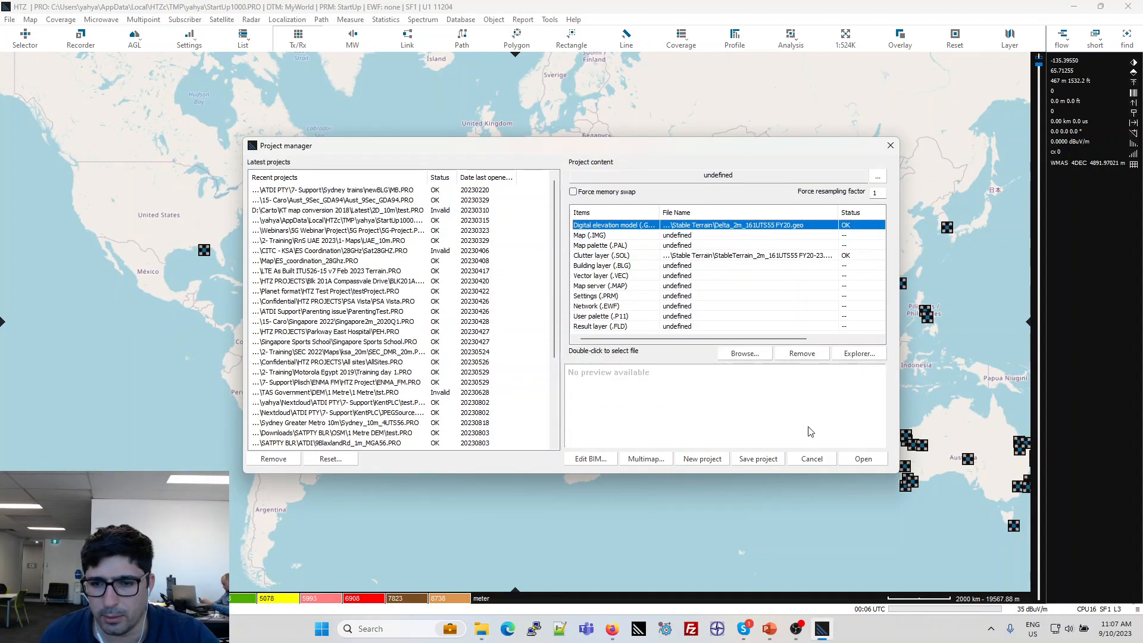
- Save the project as StableTerrainProject in the Stable Terrain folder and open it
left_click(768, 460)
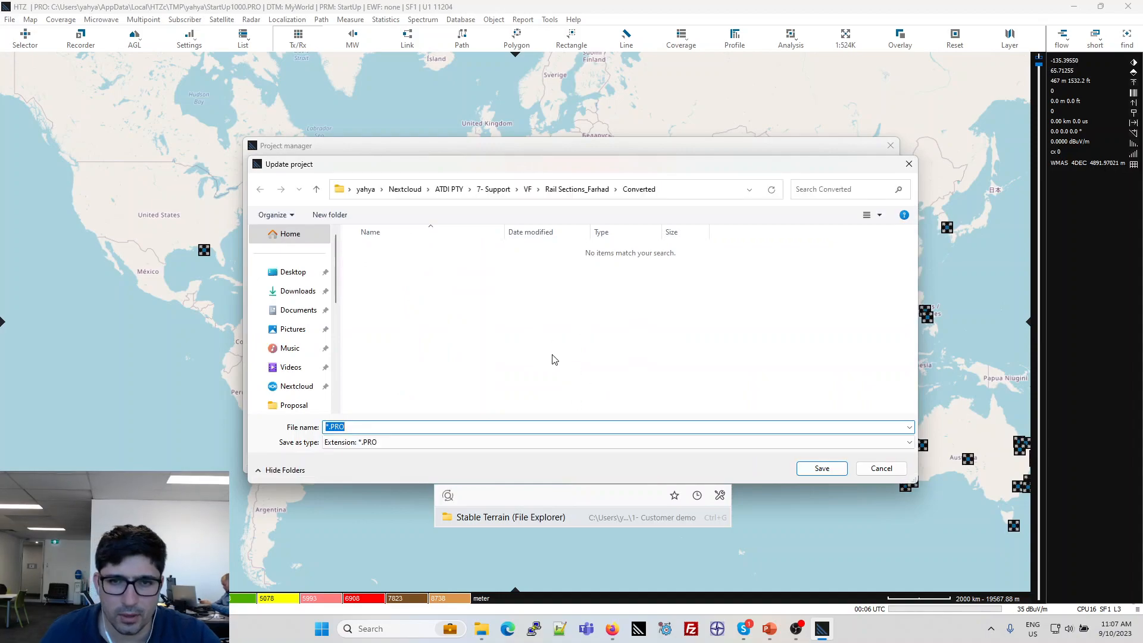
key("ctrl+g")
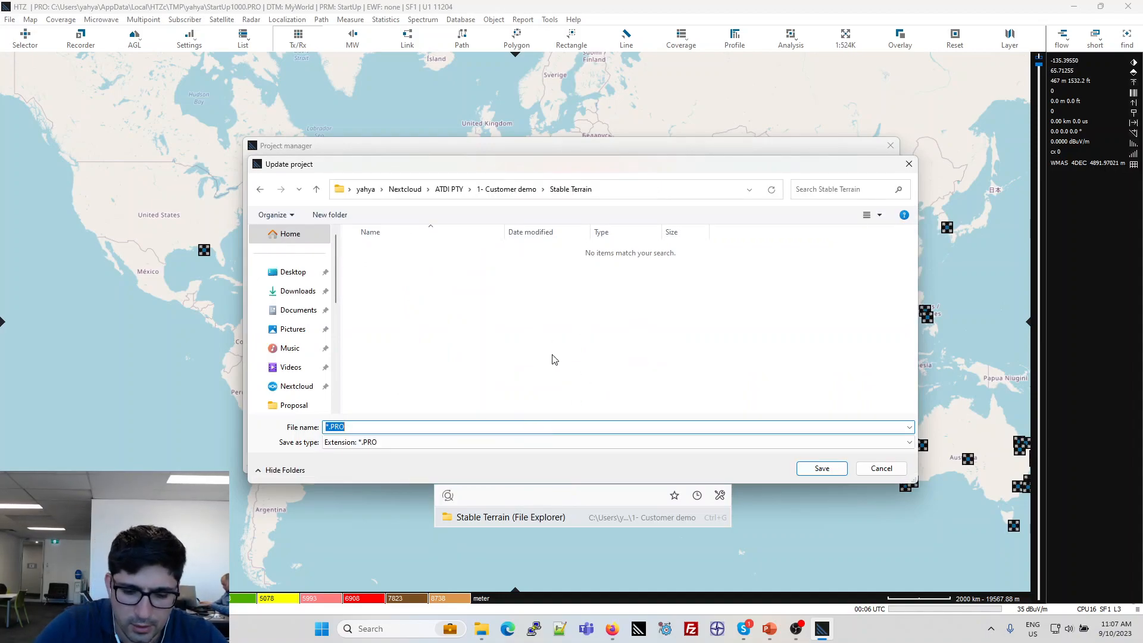
type("Stable")
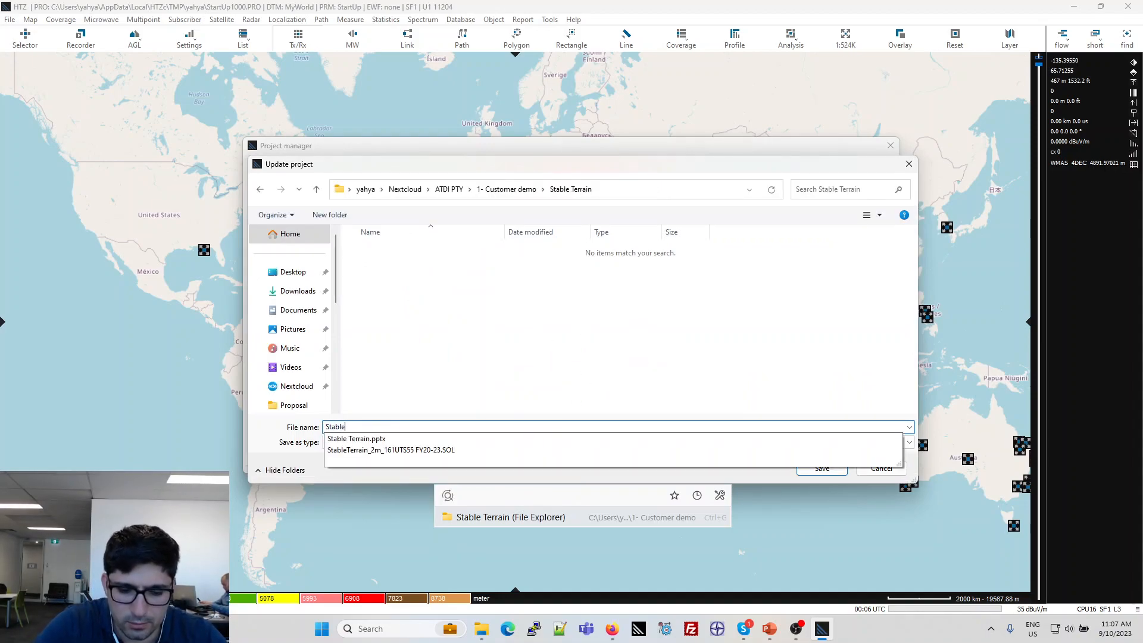
type("TerrainProje")
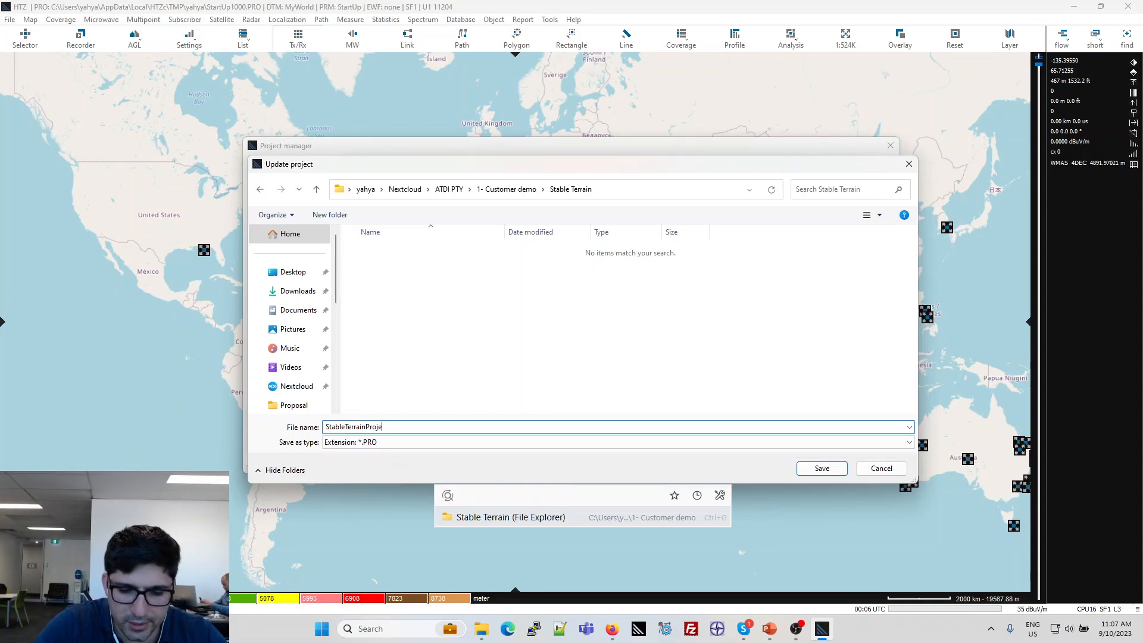
type("ct")
key("Return")
left_click(552, 354)
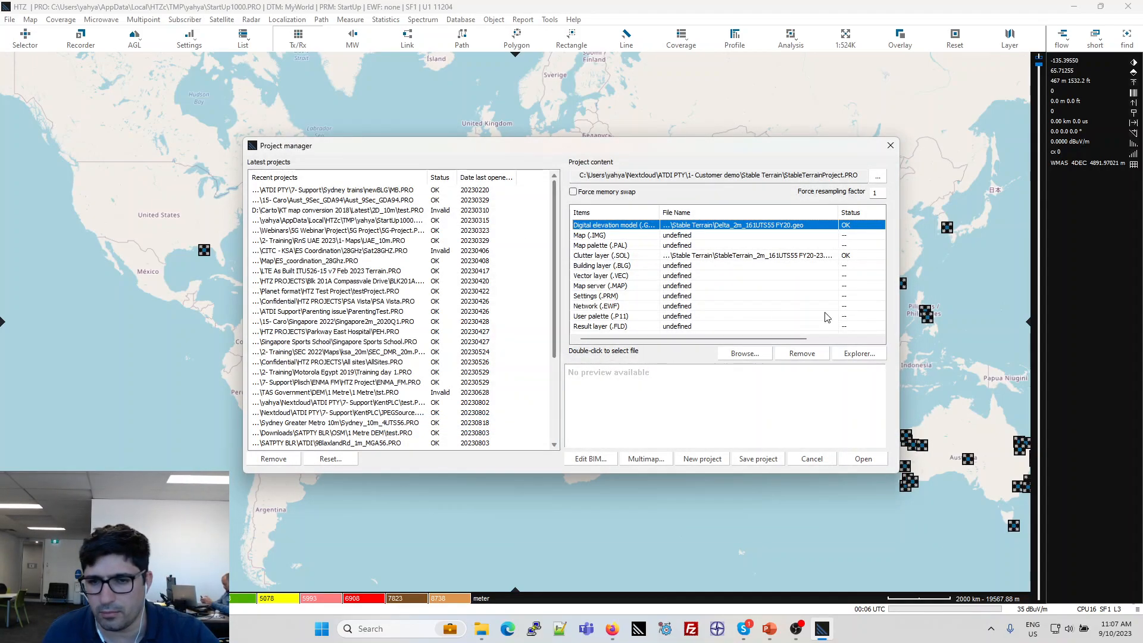
left_click(857, 460)
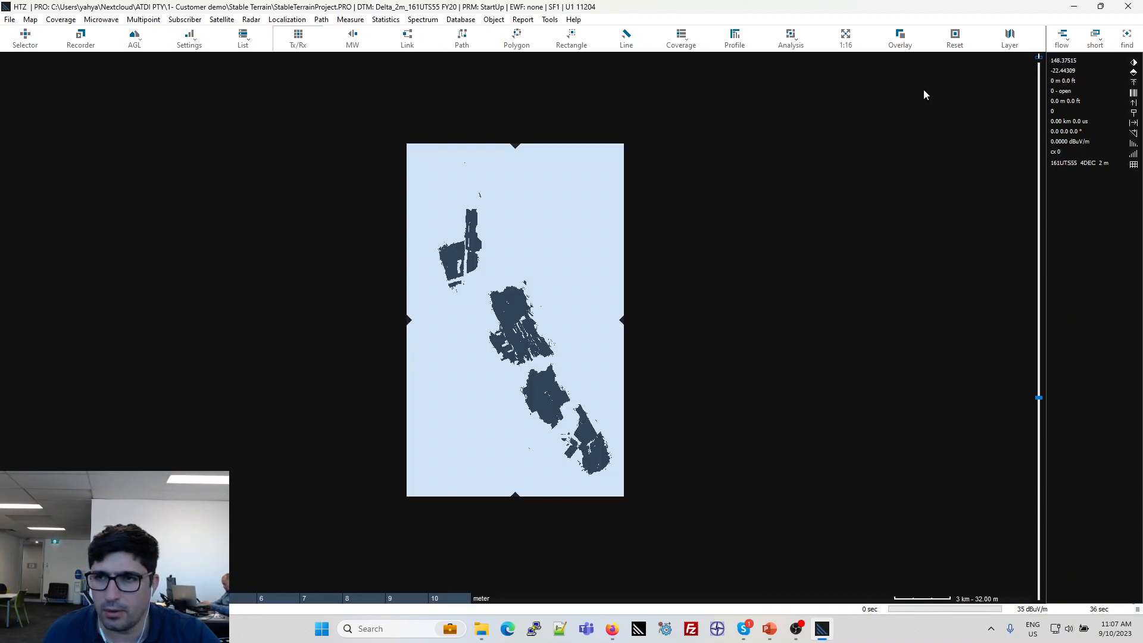
- Set the map rendering to DEM shade with DEM as the base map layer
left_click(1009, 39)
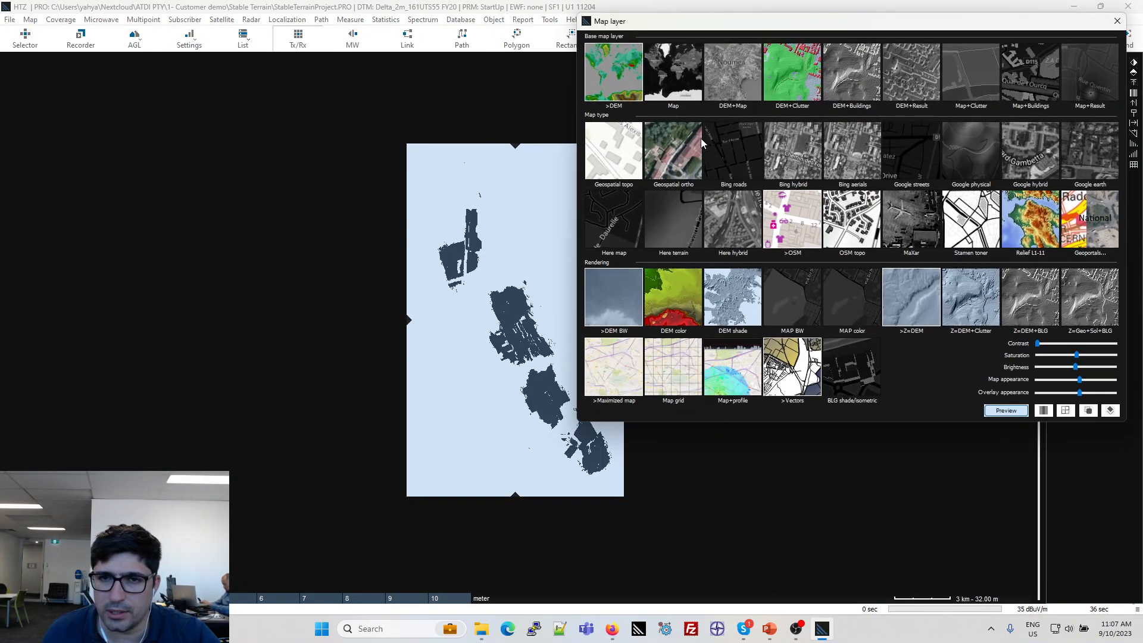
left_click(739, 299)
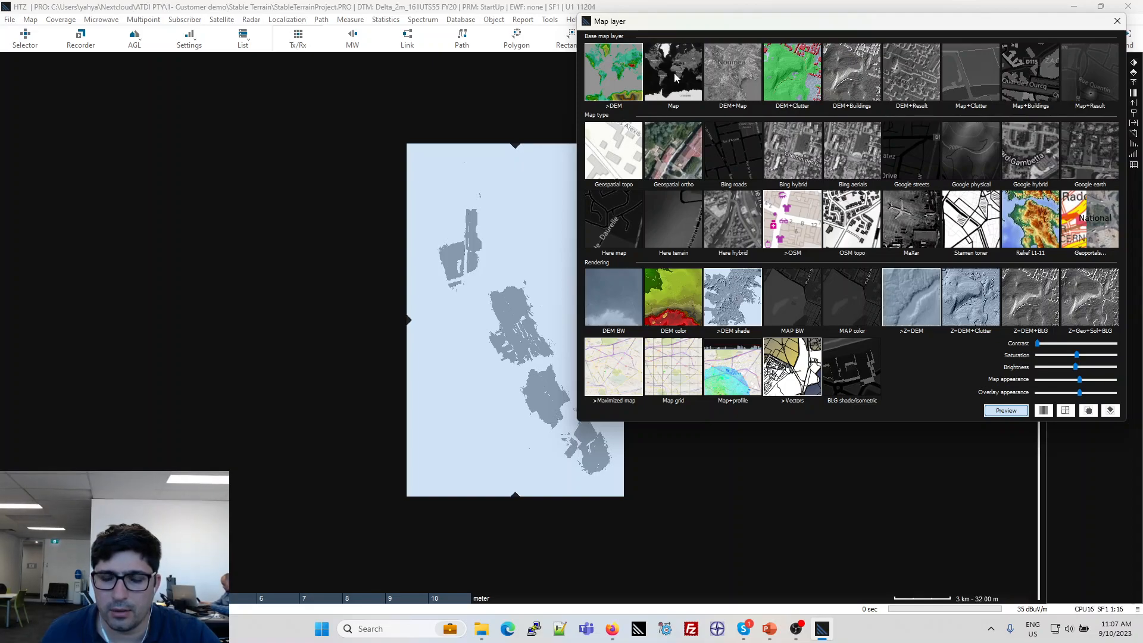
left_click(629, 84)
- Replace the project's digital elevation model with Sample_2m_161UTS55 FY20.geo, then save and reopen the project
left_click(9, 19)
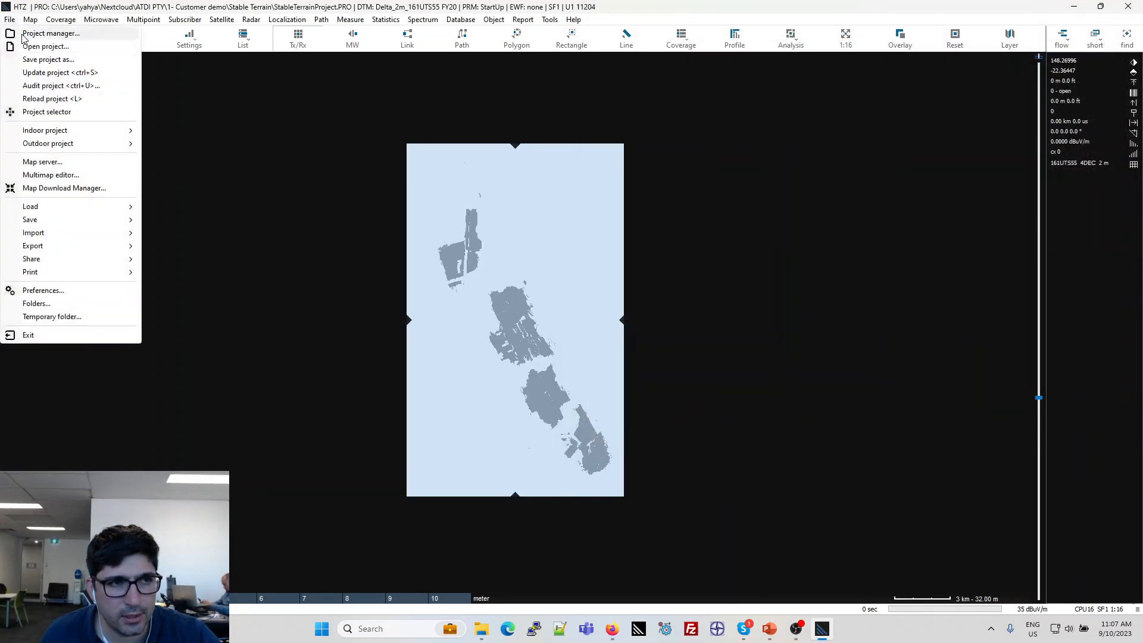
left_click(51, 33)
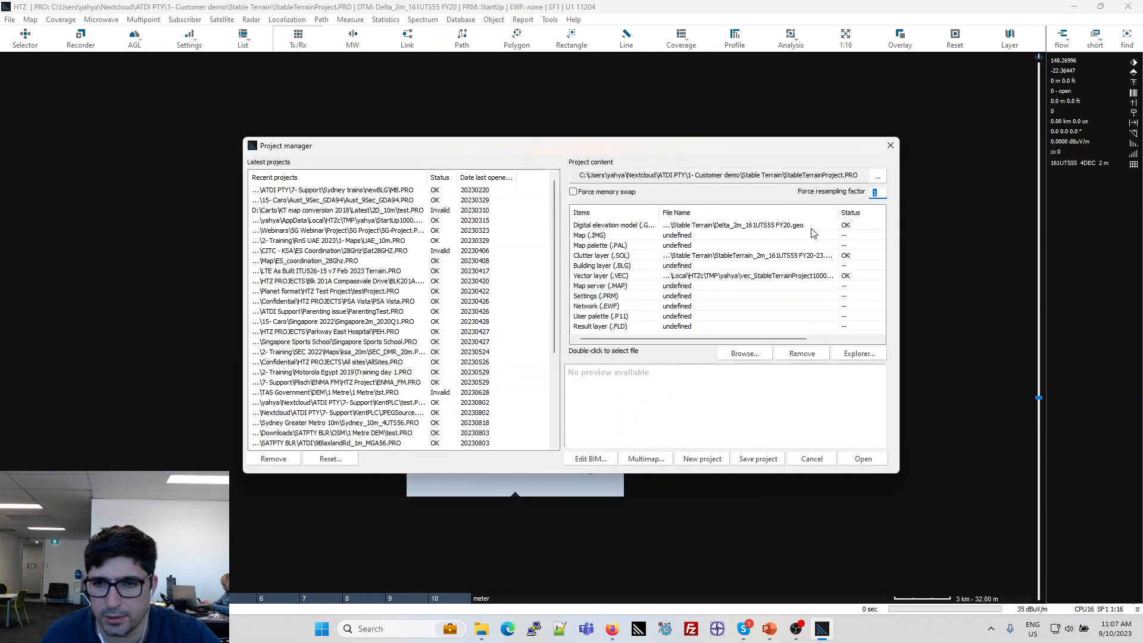
left_click(812, 229)
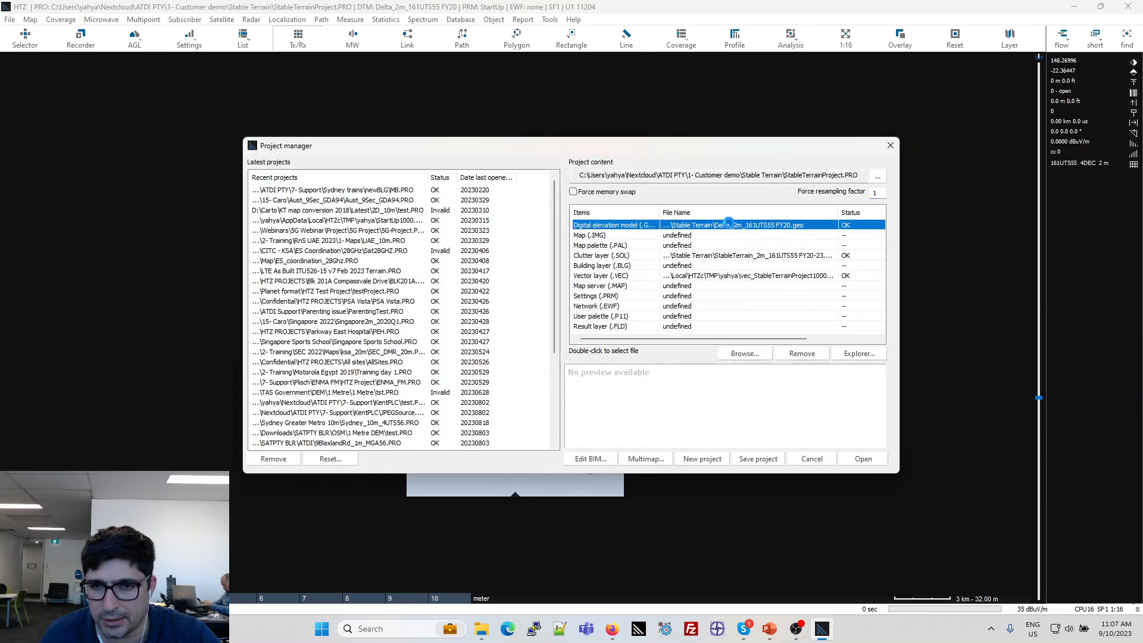
double_click(729, 224)
left_click(462, 274)
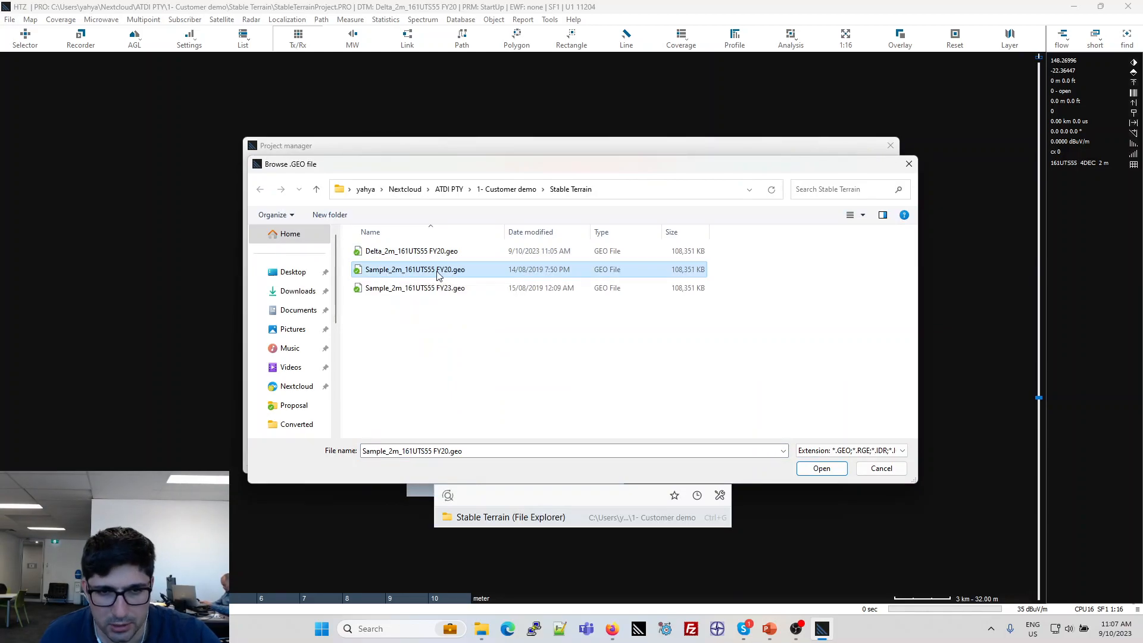
double_click(437, 271)
left_click(760, 464)
left_click(529, 354)
left_click(596, 368)
left_click(863, 460)
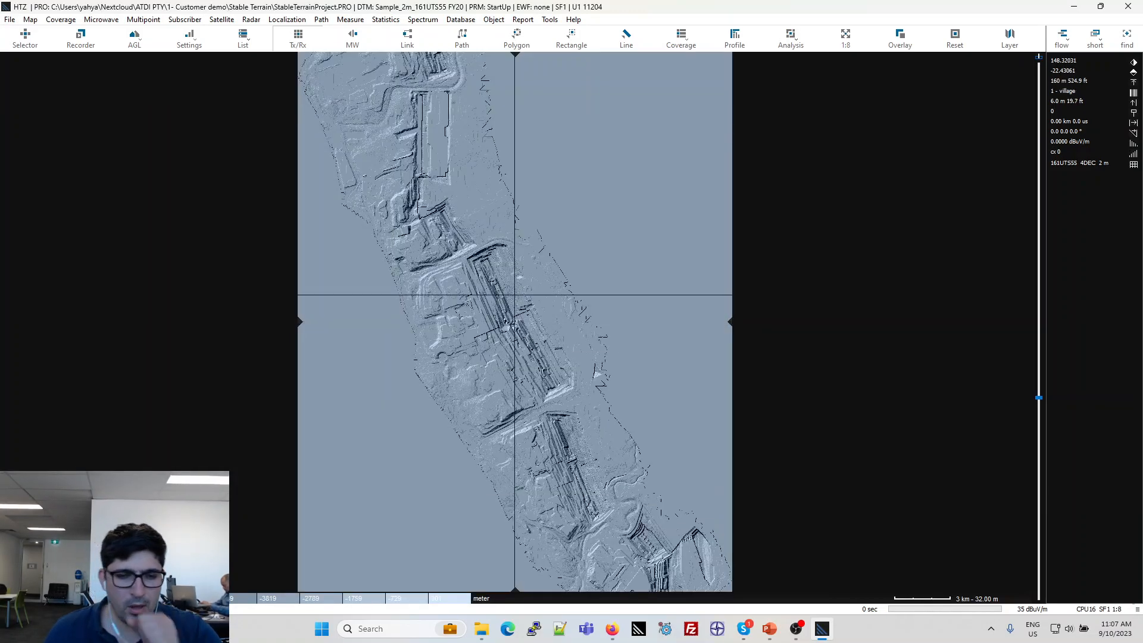
- Switch the base map layer to DEM+Clutter and inspect the clutter areas over the FY20 terrain
scroll(504, 292, "up", 1)
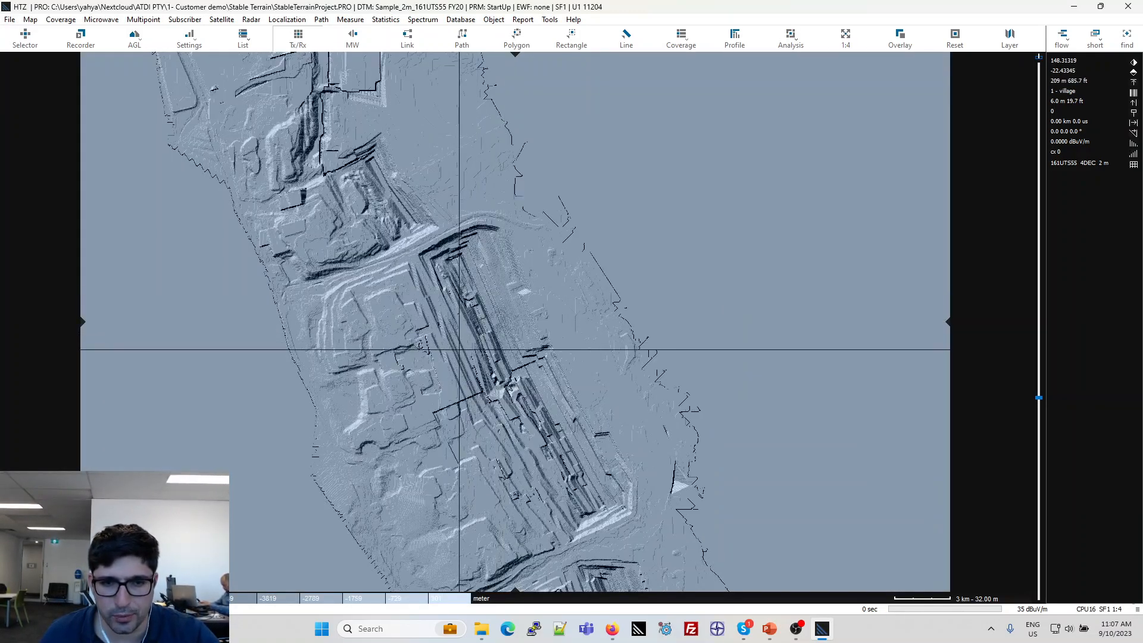
left_click(1019, 45)
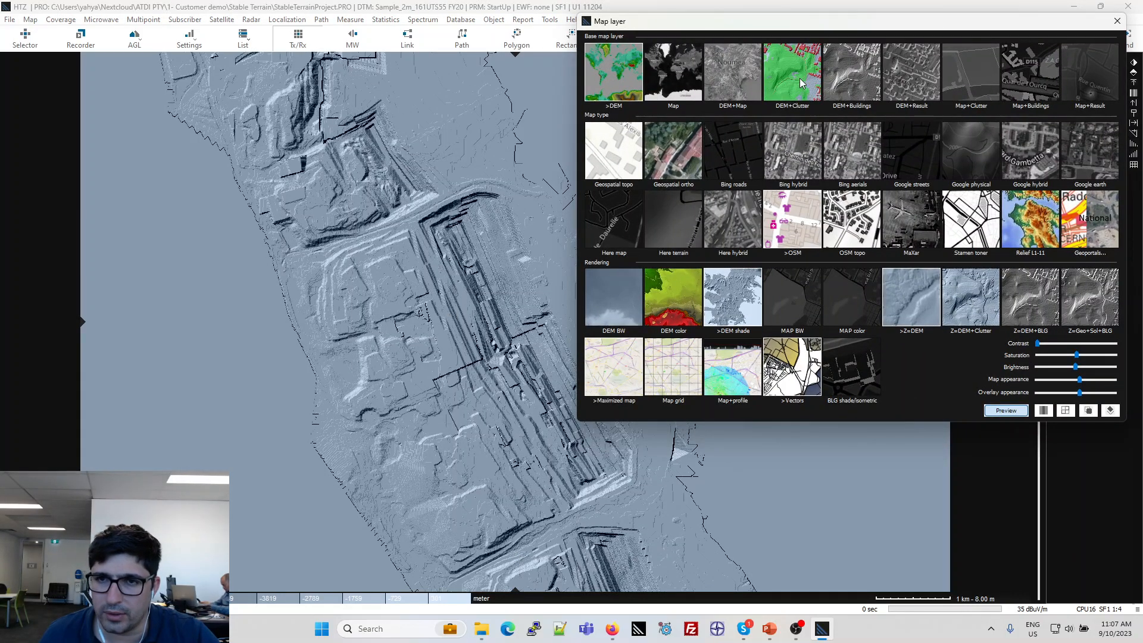
left_click(802, 83)
key("Escape")
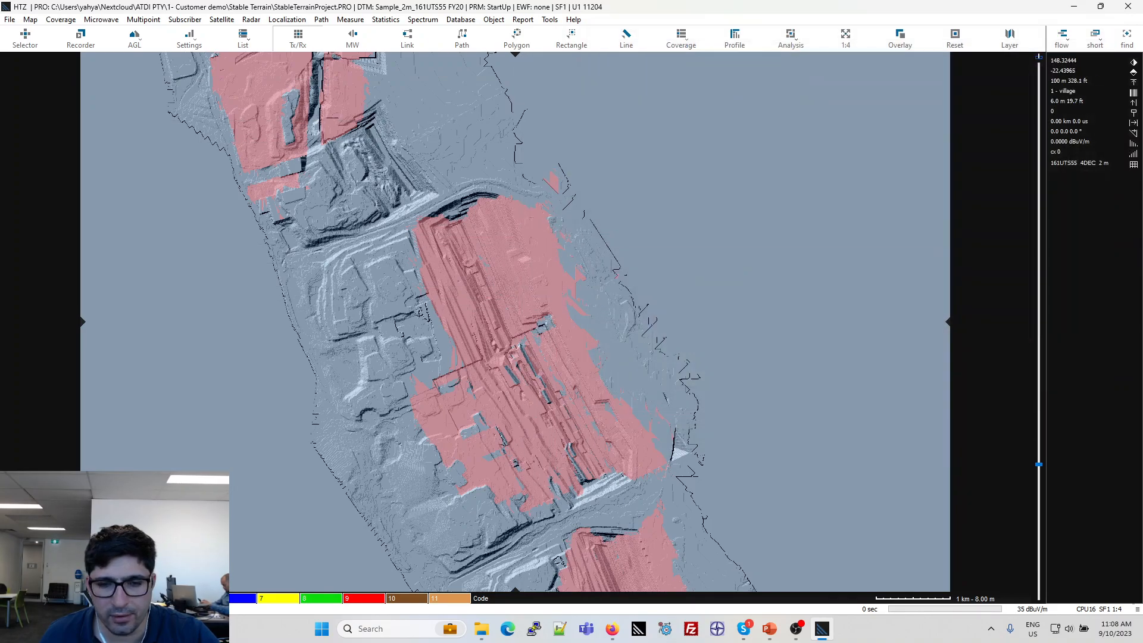
scroll(617, 232, "down", 8)
left_click(448, 600)
key("Escape")
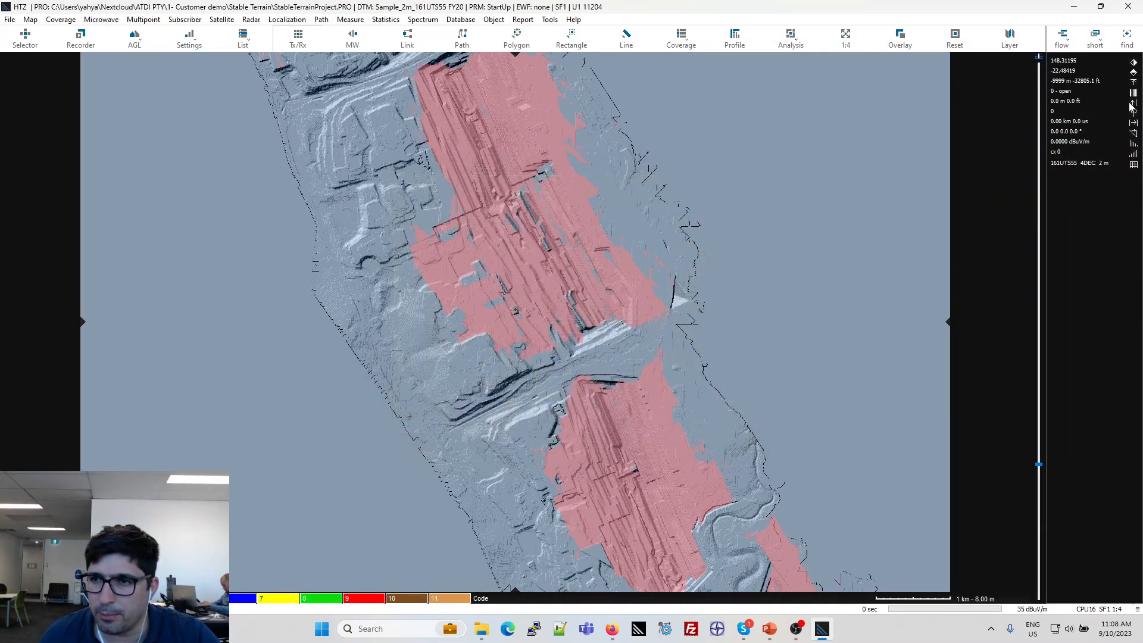
- Rename clutter code 0 as Stable and clutter code 1 as Unstable in the clutter parameters
left_click(1133, 98)
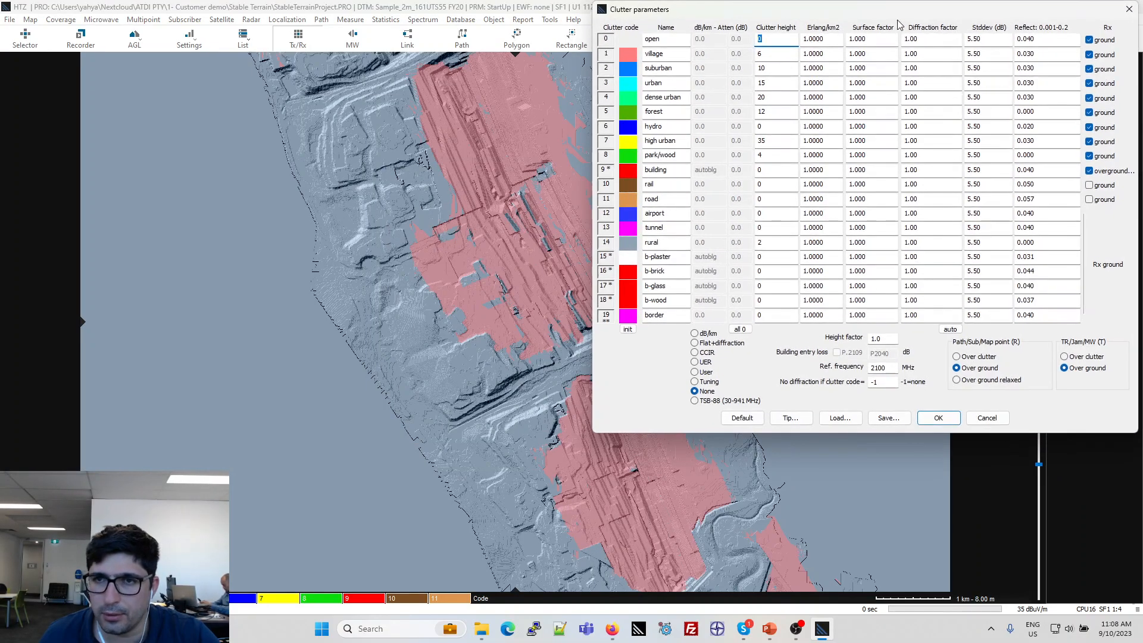
left_click(672, 53)
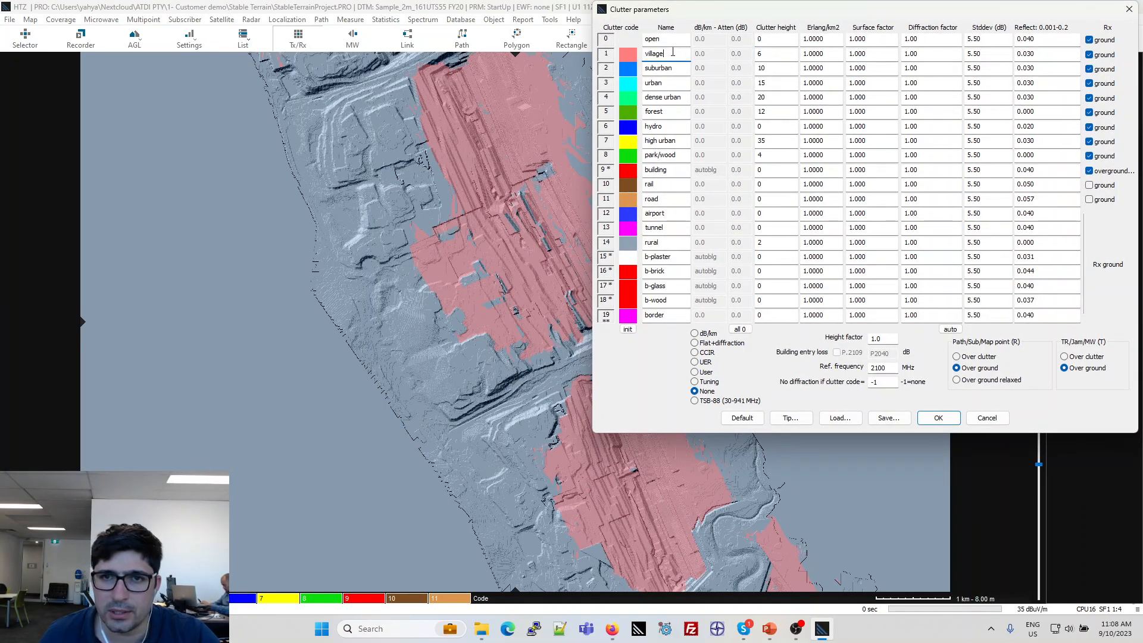
double_click(671, 42)
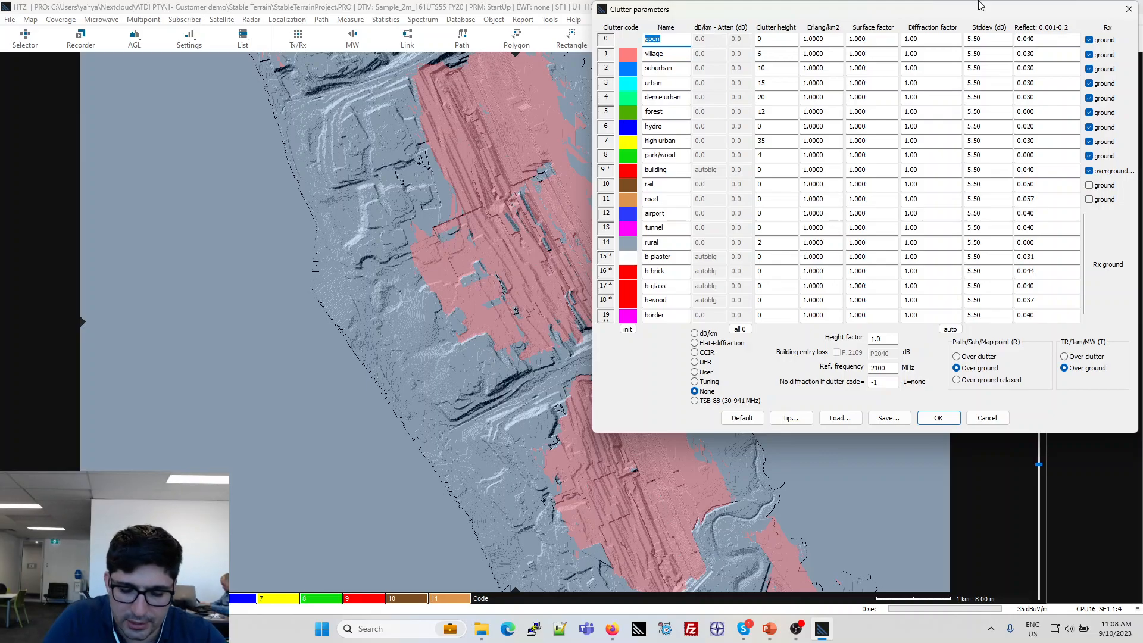
type("Stab")
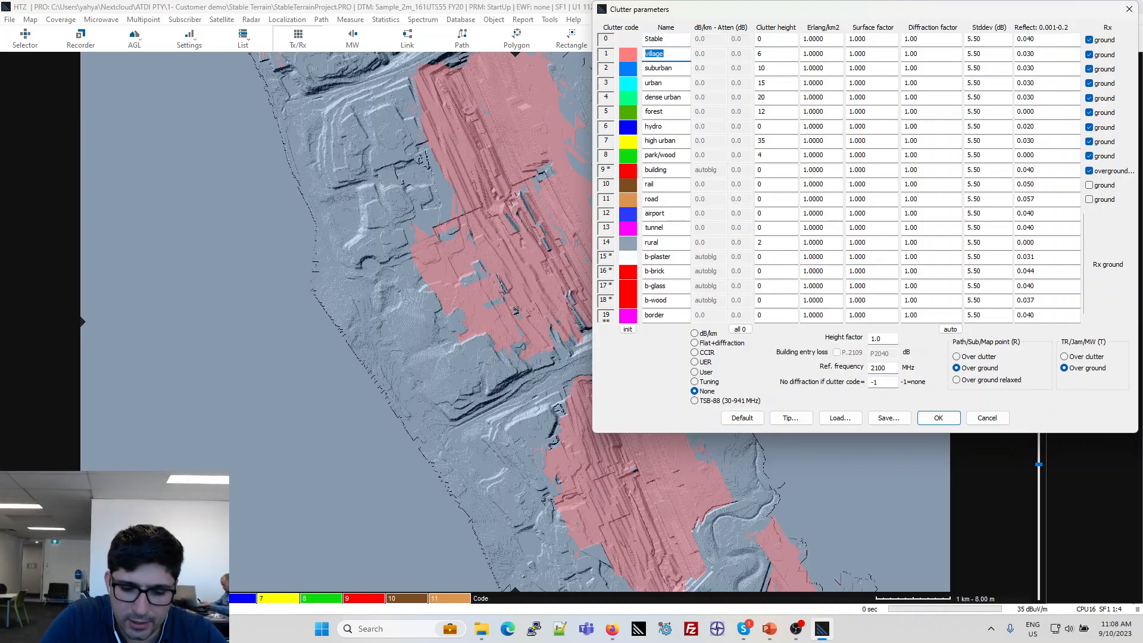
type("le")
key("Tab")
key("Delete")
- Clear the names of all remaining clutter codes, set every clutter height to 0 and apply the parameters
key("Tab")
key("Delete")
key("Tab")
key("Delete")
key("Tab")
key("Delete")
key("Tab")
key("Delete")
key("Tab")
key("Delete")
key("Tab")
key("Delete")
key("Tab")
key("Delete")
key("Tab")
key("Delete")
key("Tab")
key("Delete")
key("Tab")
key("Delete")
key("Tab")
key("Delete")
key("Tab")
key("Delete")
key("Tab")
key("Delete")
key("Tab")
key("Delete")
key("Tab")
key("Delete")
key("Tab")
key("Delete")
key("Tab")
key("Delete")
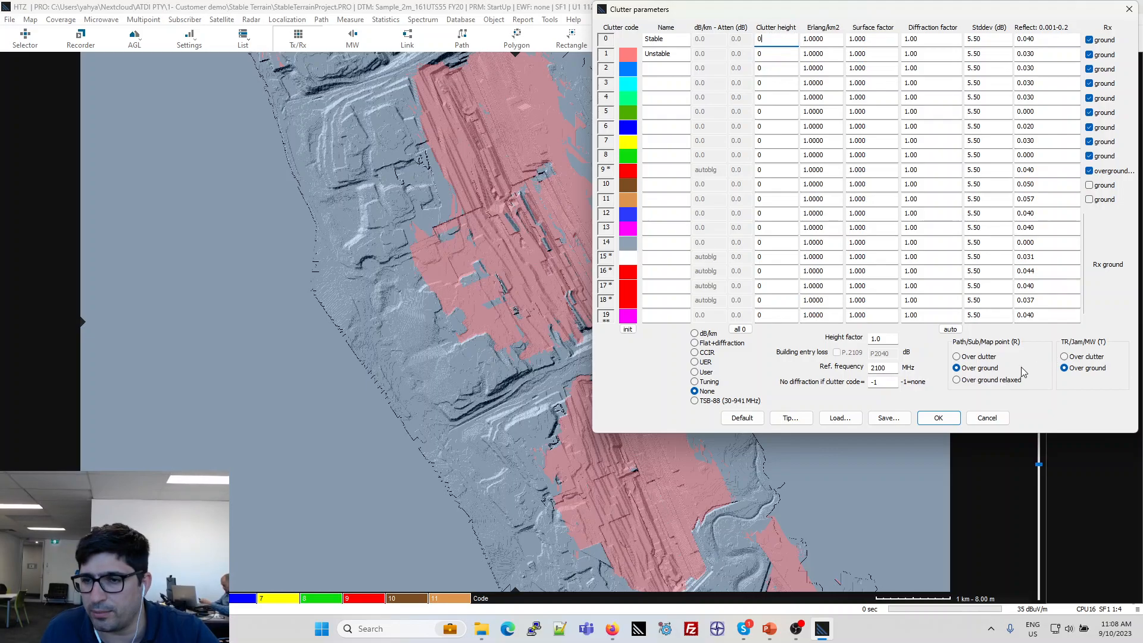
left_click(939, 418)
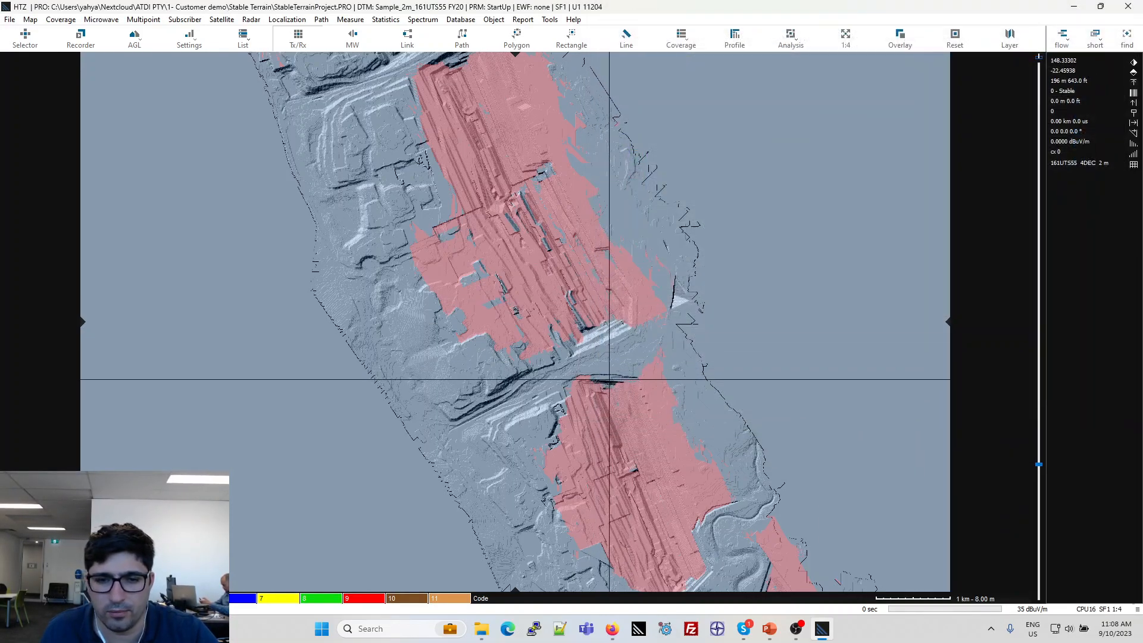
- Change the display colour of the Unstable clutter code to brown and apply it to the map
scroll(563, 374, "down", 1)
scroll(536, 369, "up", 2)
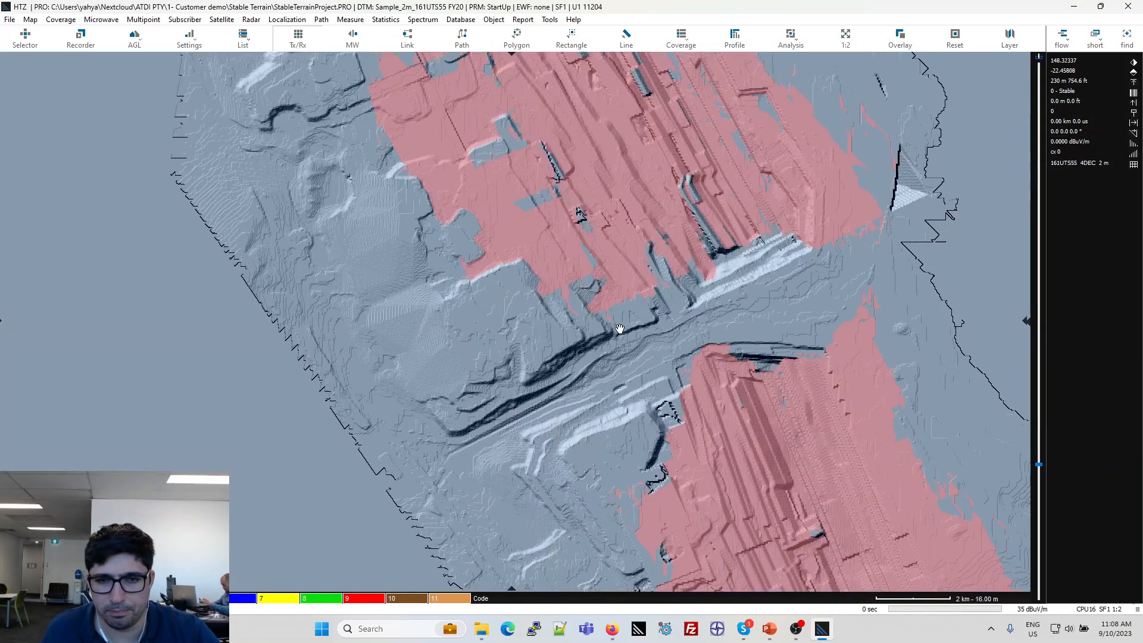
left_click_drag(544, 498, 467, 439)
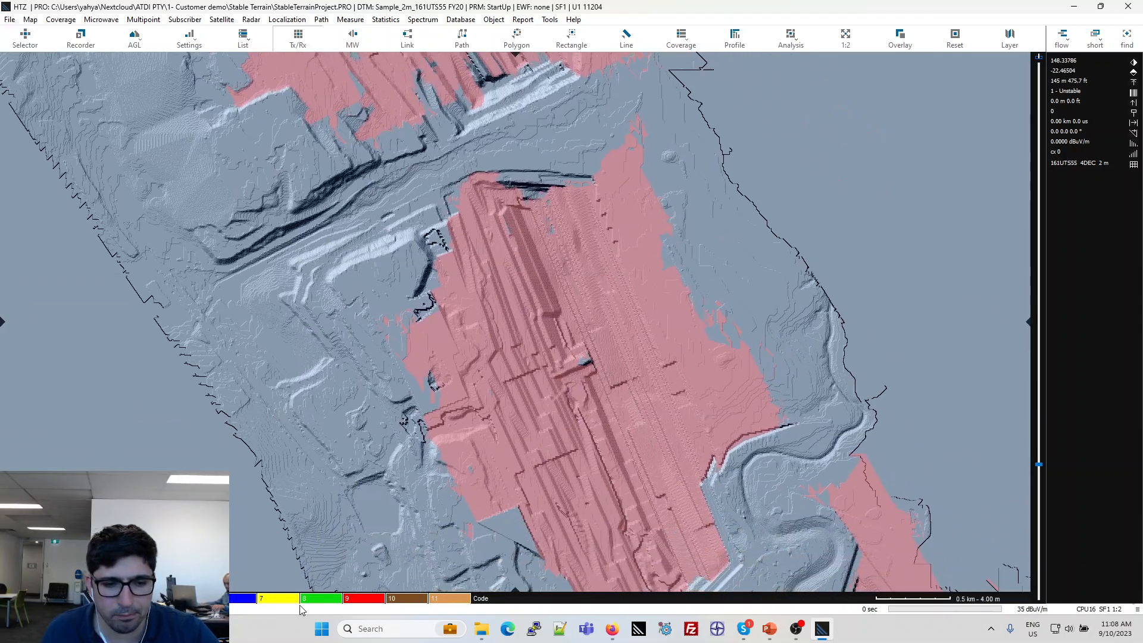
left_click(300, 599)
left_click(744, 215)
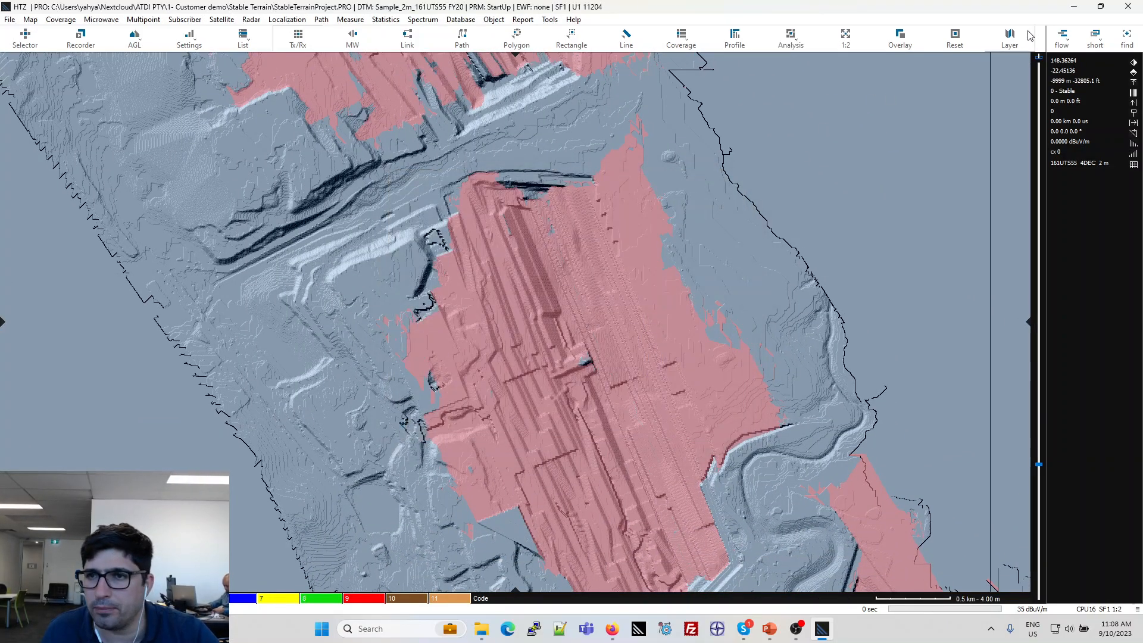
left_click(1135, 66)
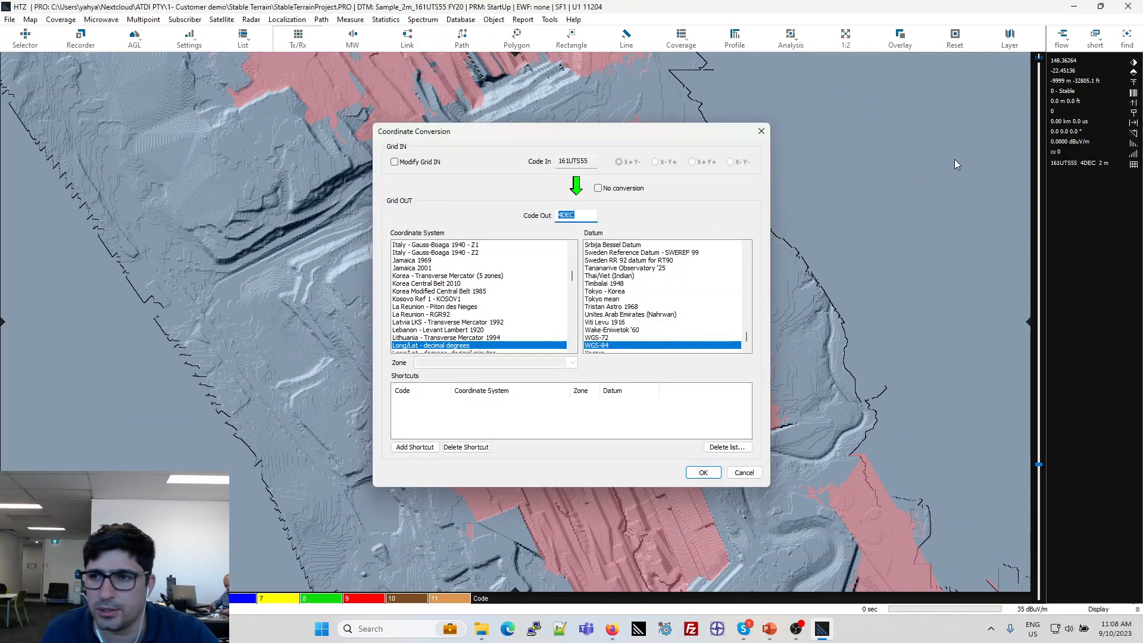
key("Escape")
left_click(1135, 94)
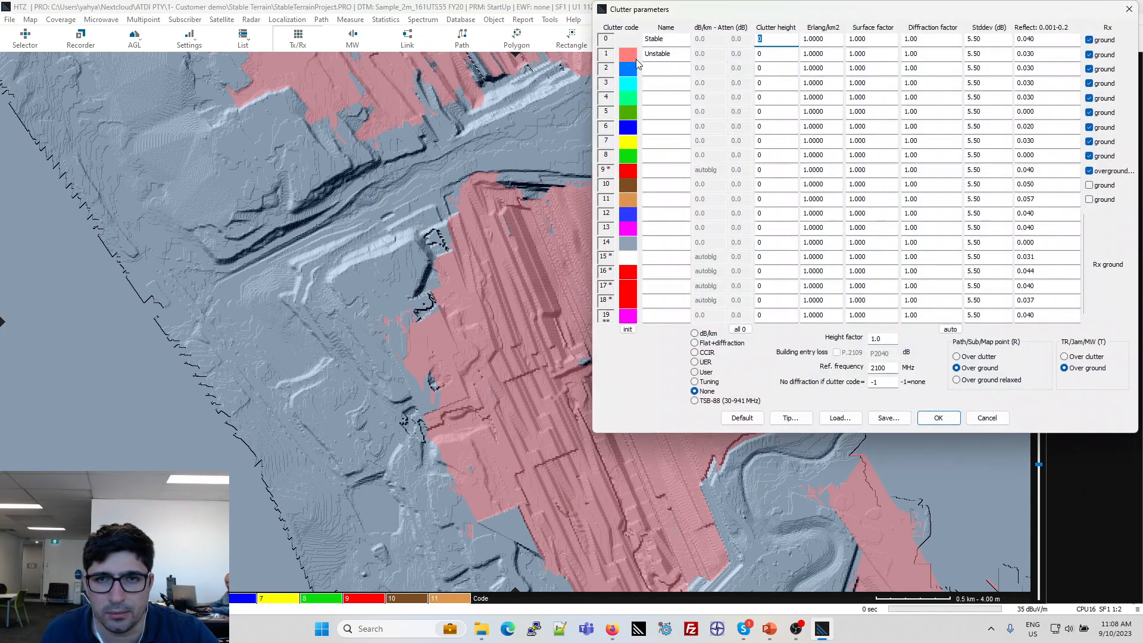
left_click(629, 63)
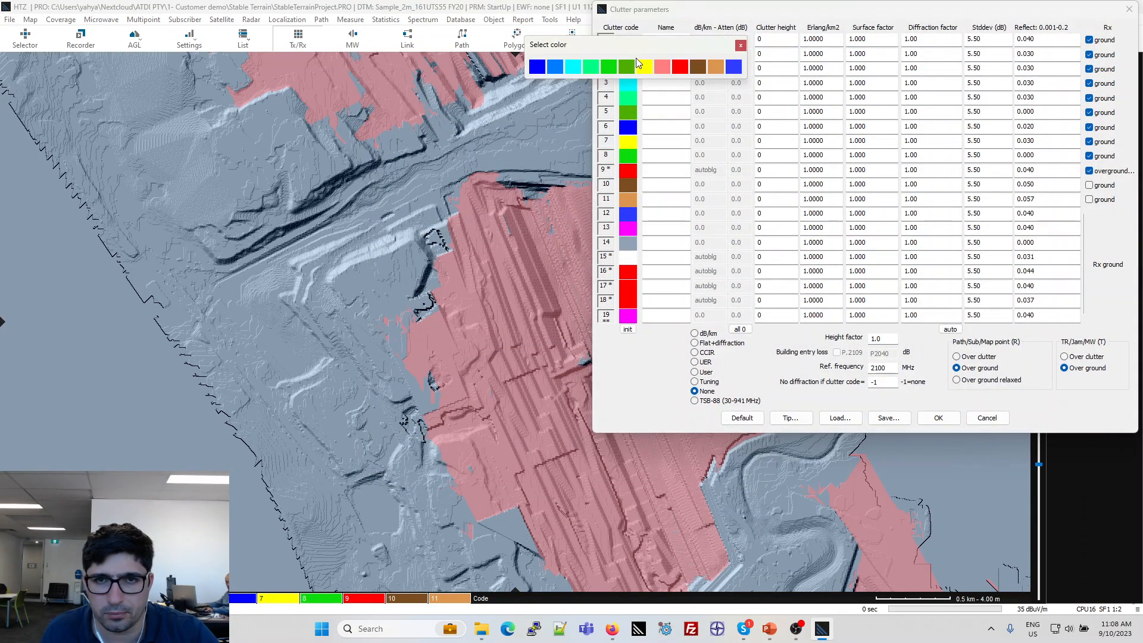
left_click(703, 70)
left_click(945, 421)
- Examine the Unstable clutter areas against the surrounding Stable terrain along the full length of the mine site
scroll(685, 286, "down", 2)
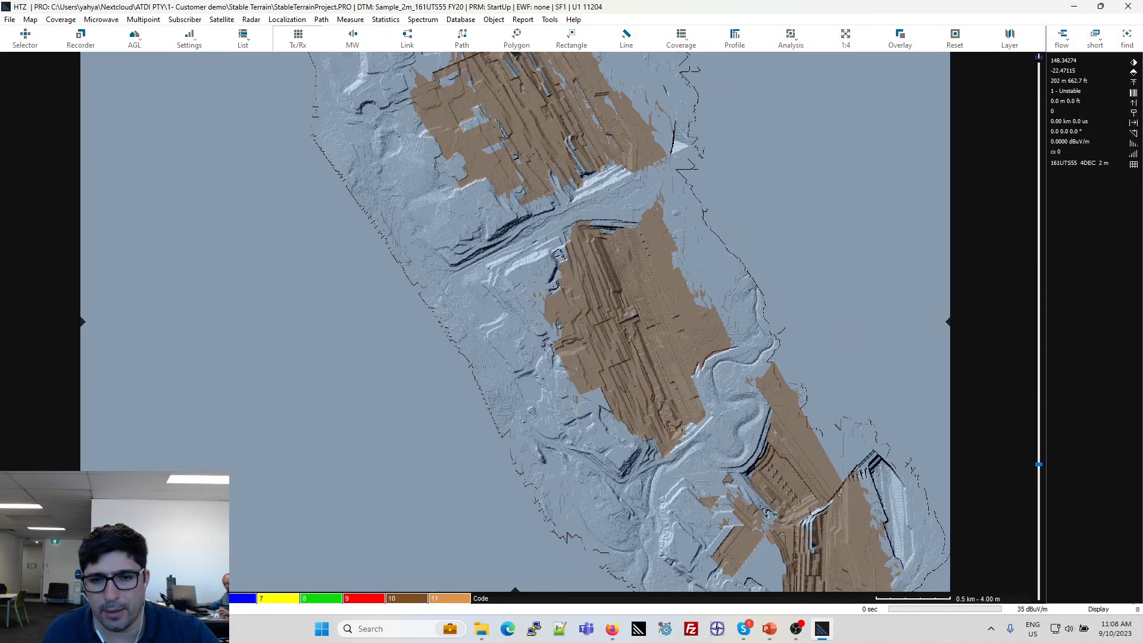
scroll(515, 238, "up", 1)
scroll(515, 237, "up", 1)
left_click_drag(536, 209, 536, 339)
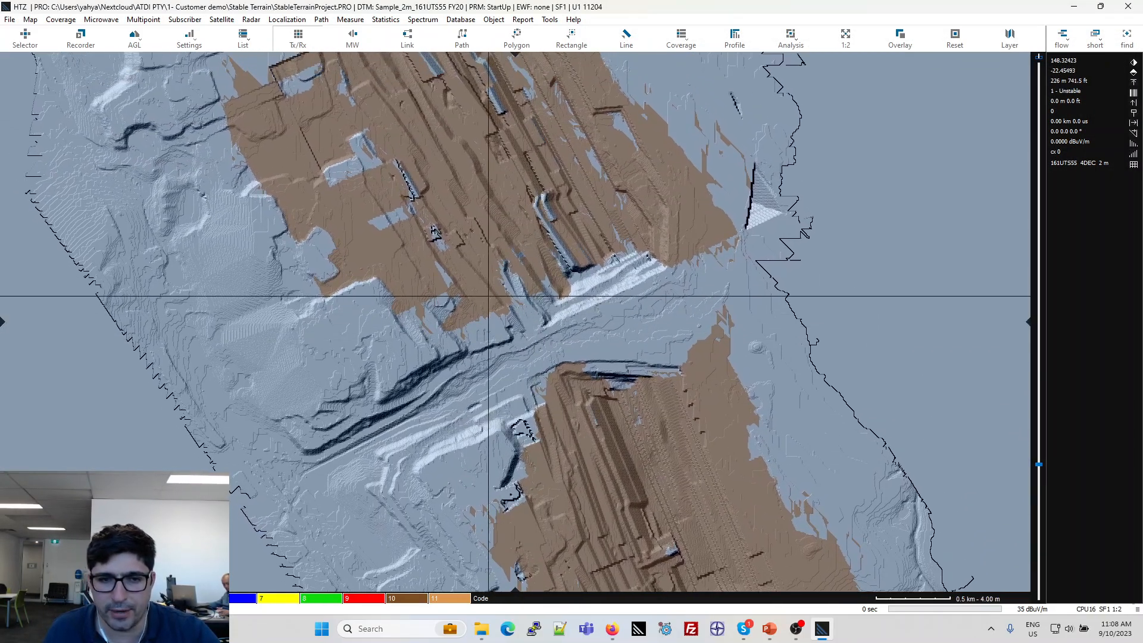
left_click_drag(470, 262, 515, 365)
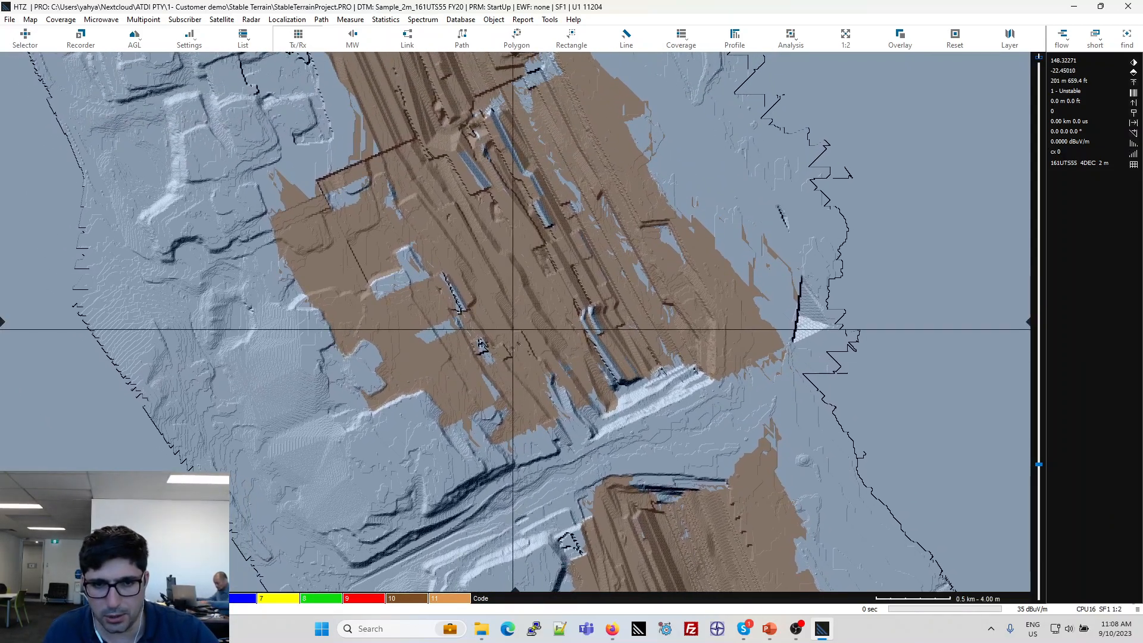
left_click_drag(422, 368, 528, 454)
left_click_drag(413, 329, 487, 437)
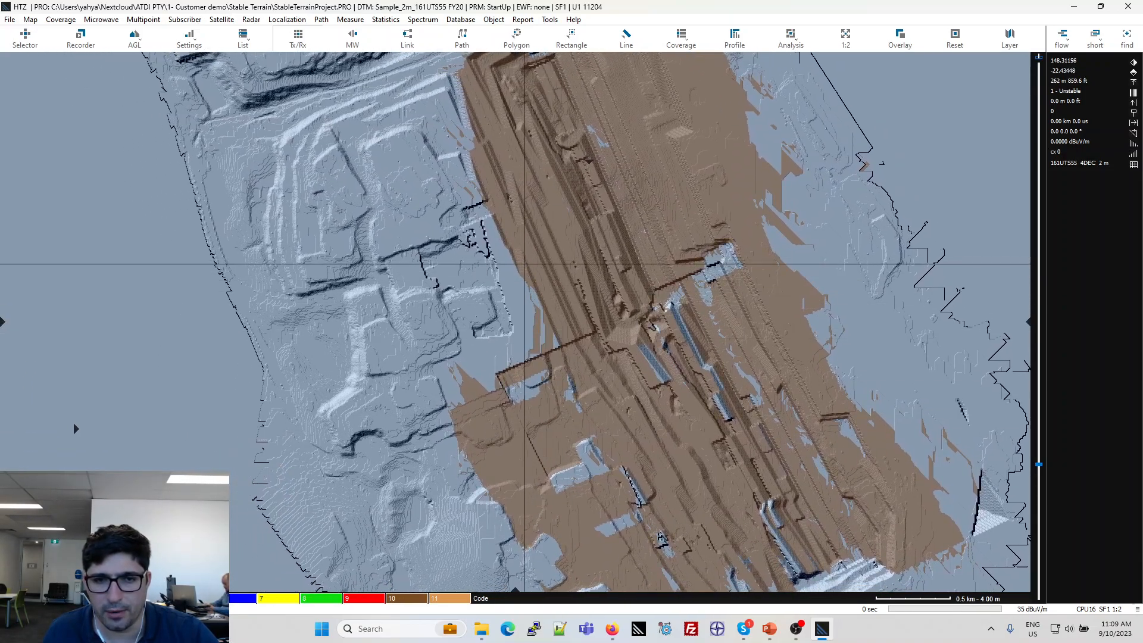
scroll(510, 263, "up", 1)
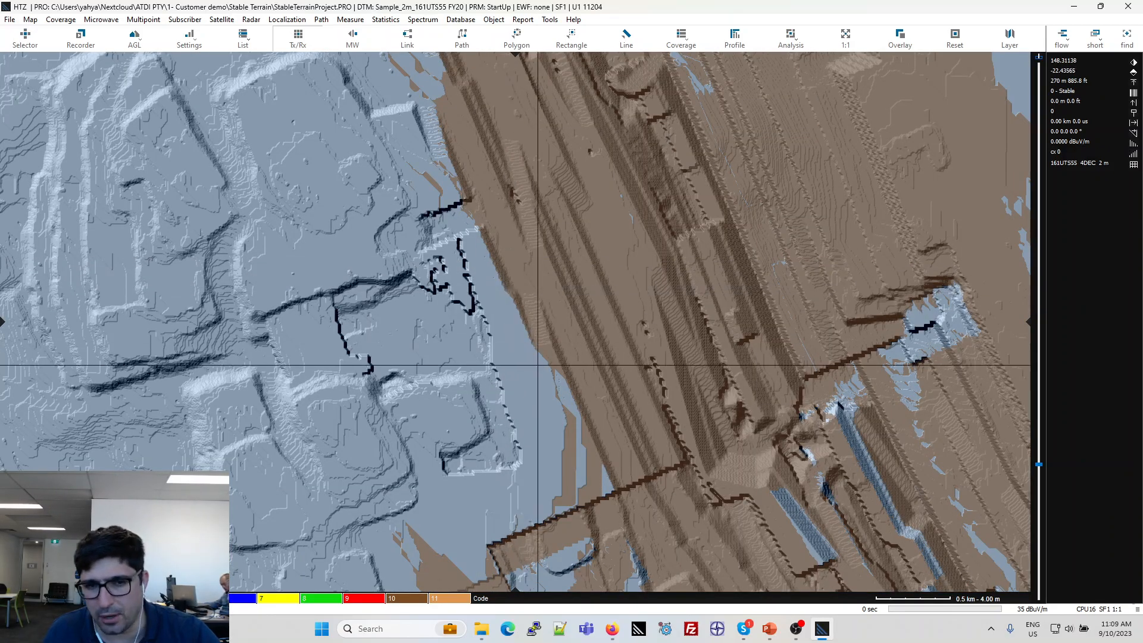
left_click_drag(505, 445, 508, 316)
scroll(502, 444, "down", 3)
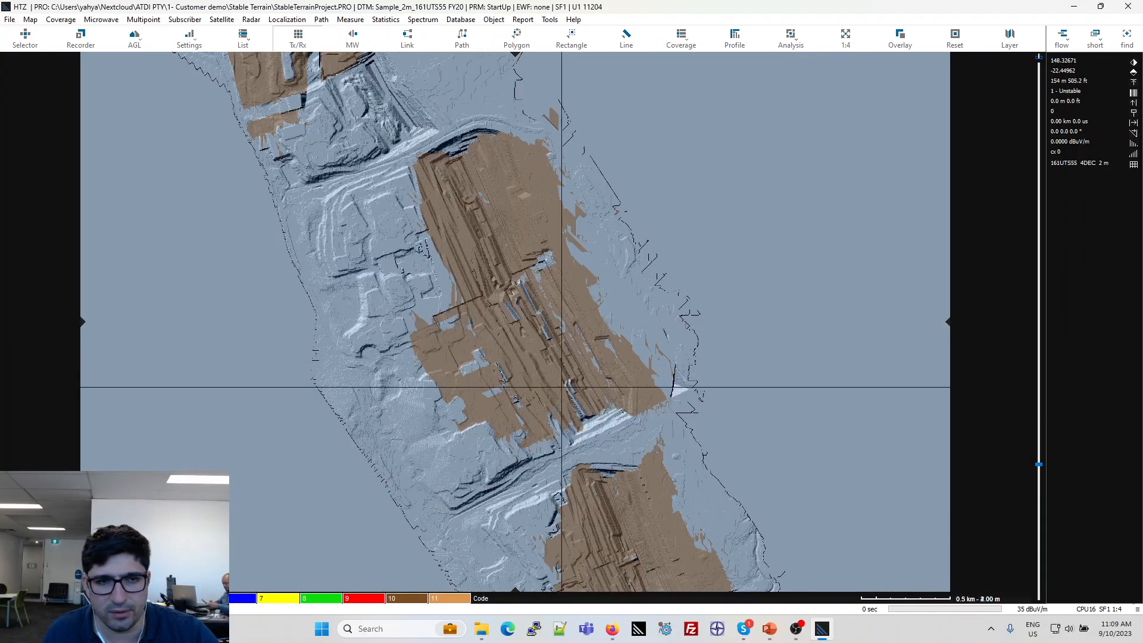
left_click_drag(512, 351, 535, 482)
scroll(419, 346, "down", 1)
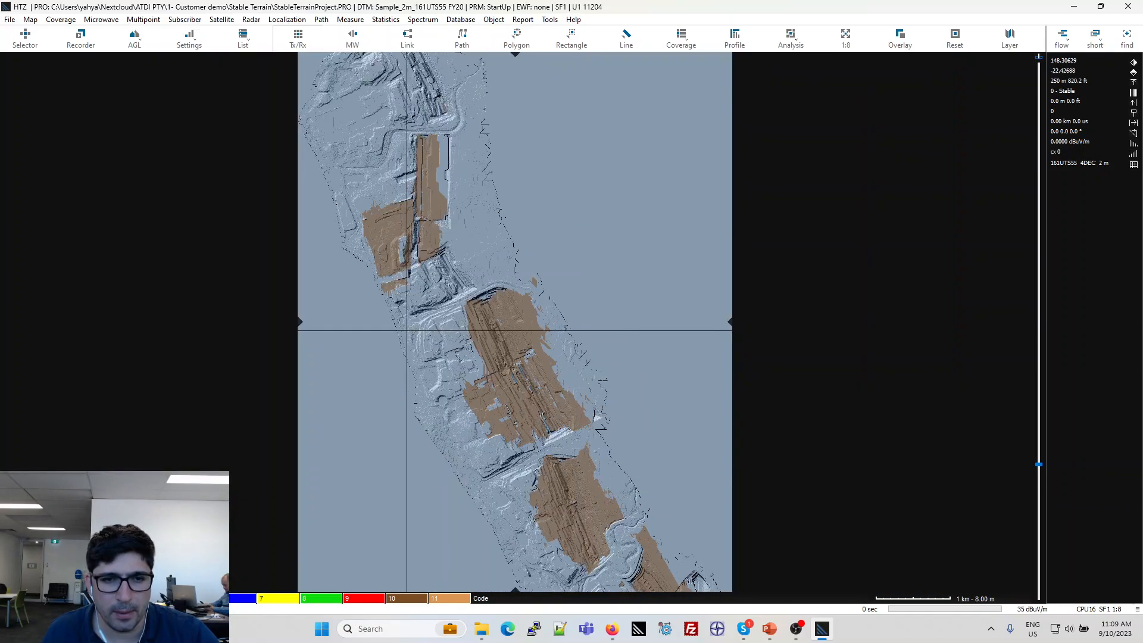
scroll(418, 334, "up", 1)
left_click_drag(391, 273, 391, 368)
scroll(479, 357, "down", 1)
left_click_drag(536, 415, 483, 253)
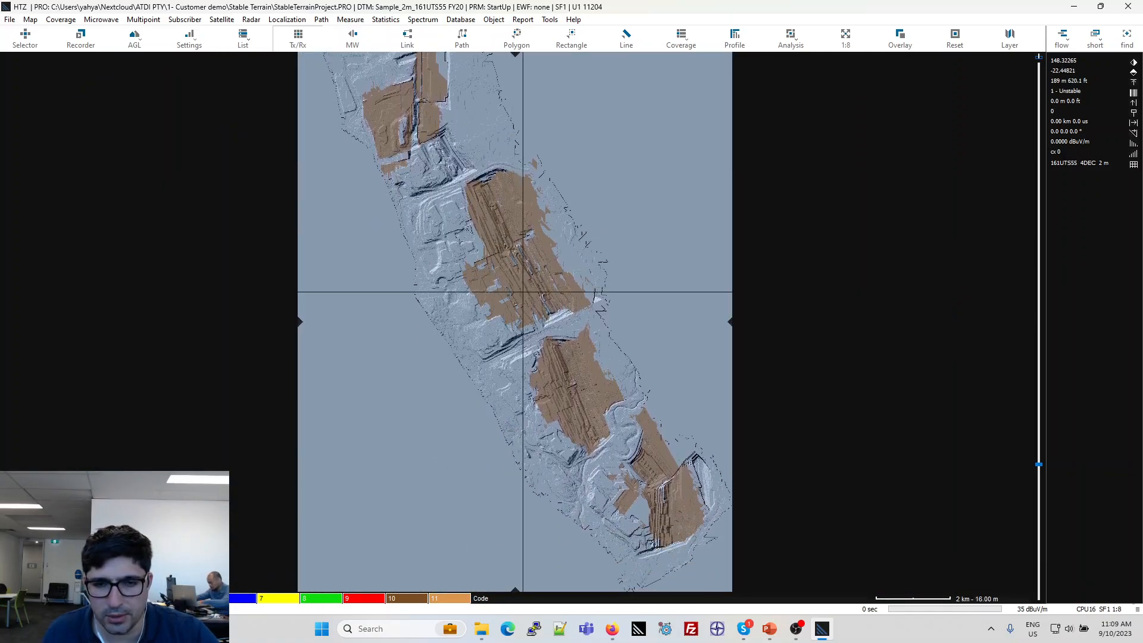